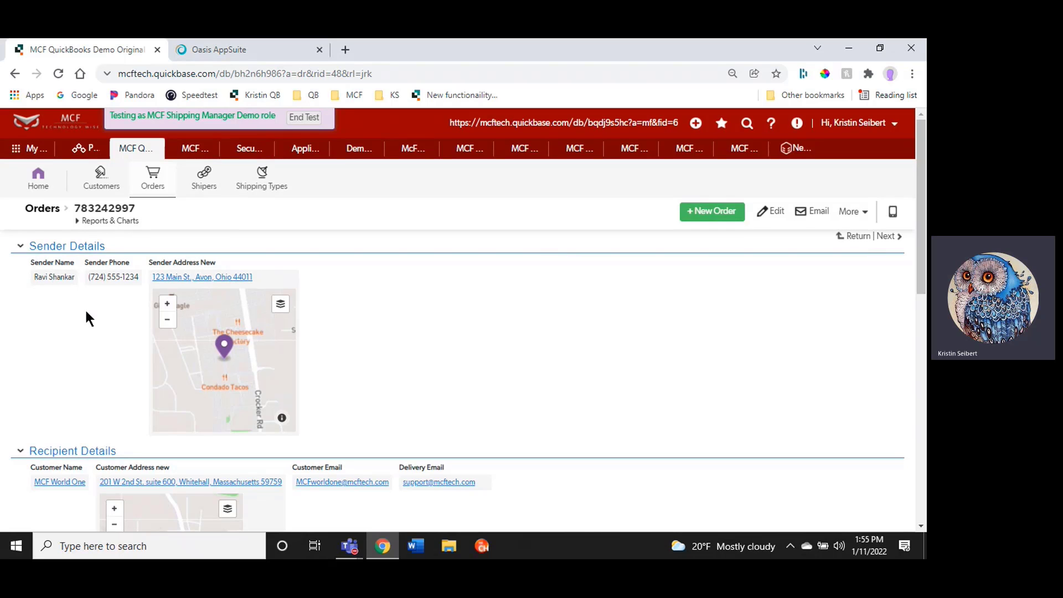
# Review the order record's sender, recipient and shipping details
pyautogui.scroll(-2, 85, 308)
pyautogui.scroll(-3, 93, 352)
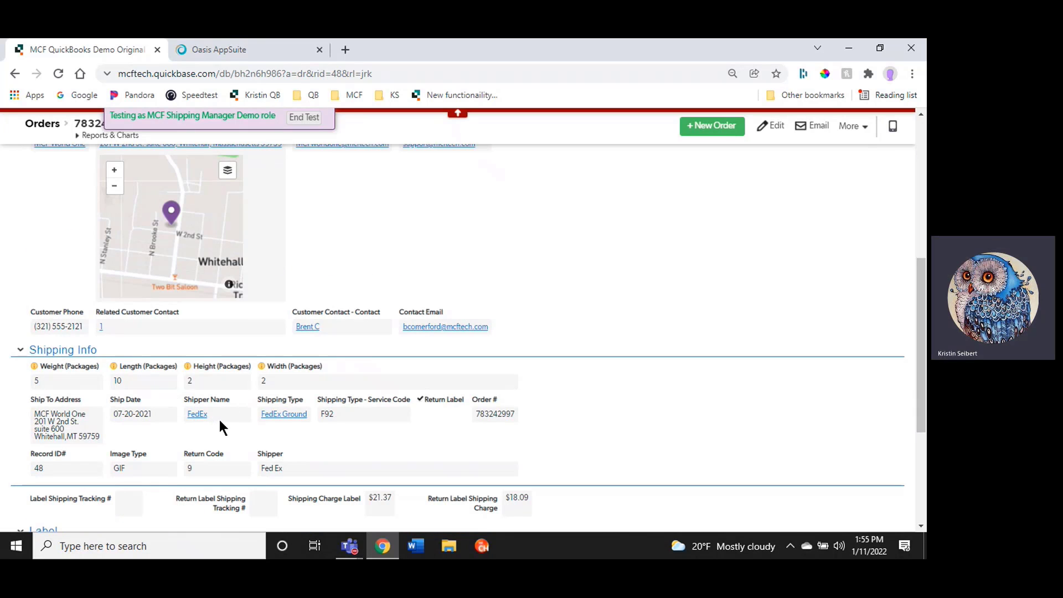
pyautogui.scroll(10, 450, 408)
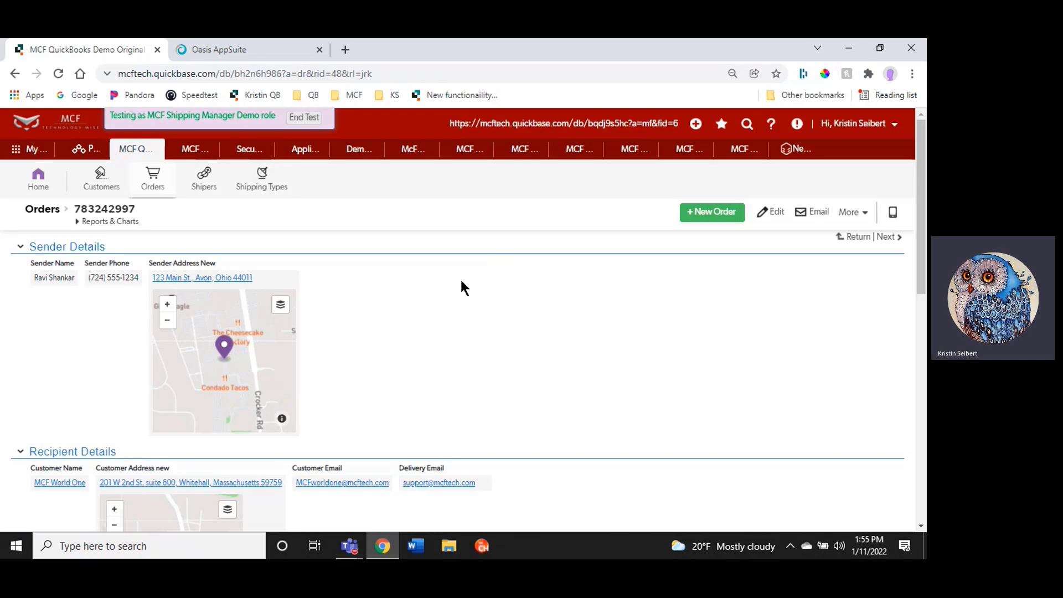
# Switch to the Oasis AppSuite tab, open the plugins marketplace and search for ship
pyautogui.click(224, 47)
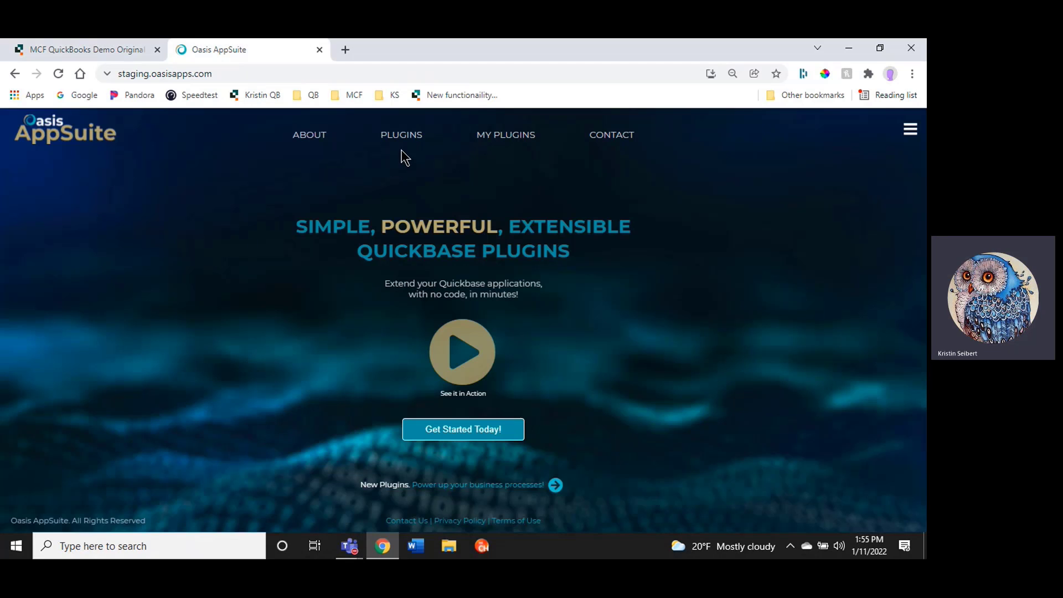
pyautogui.click(388, 135)
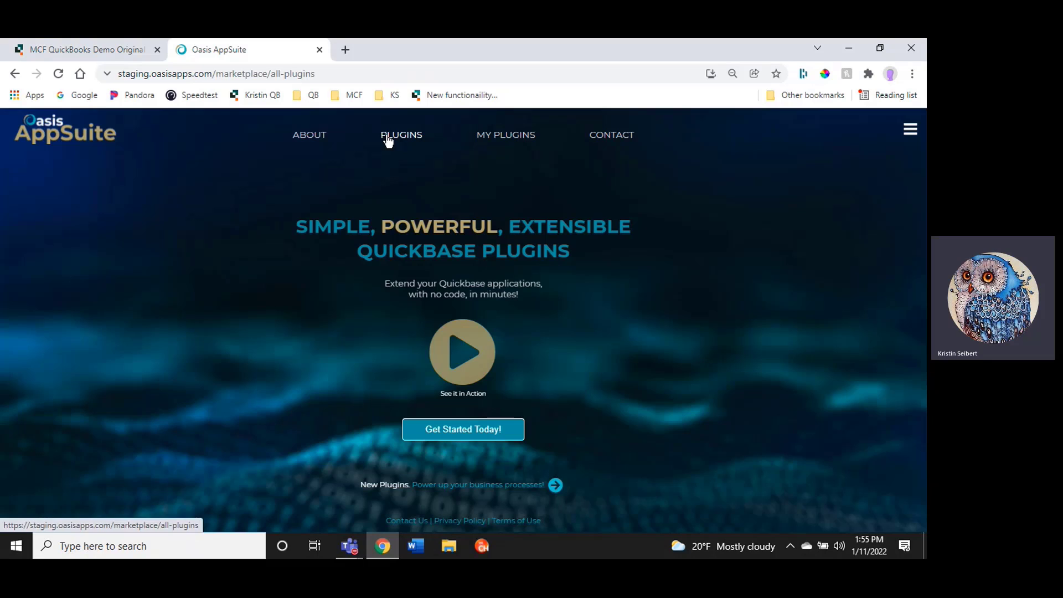
pyautogui.write('ship')
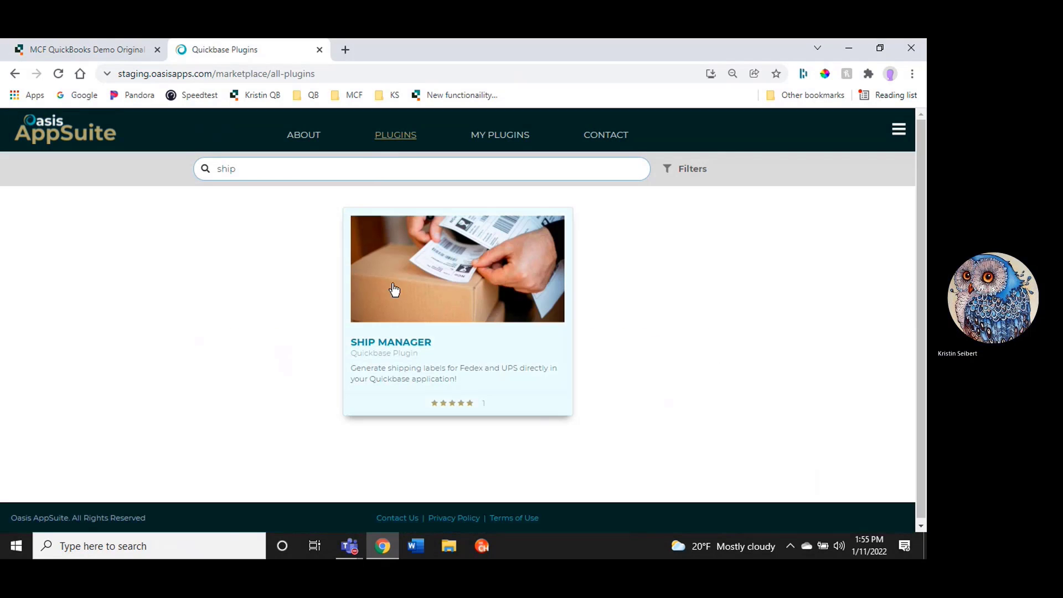
# Open the Ship Manager plugin and start installing it, continuing past the installation prerequisites
pyautogui.click(440, 364)
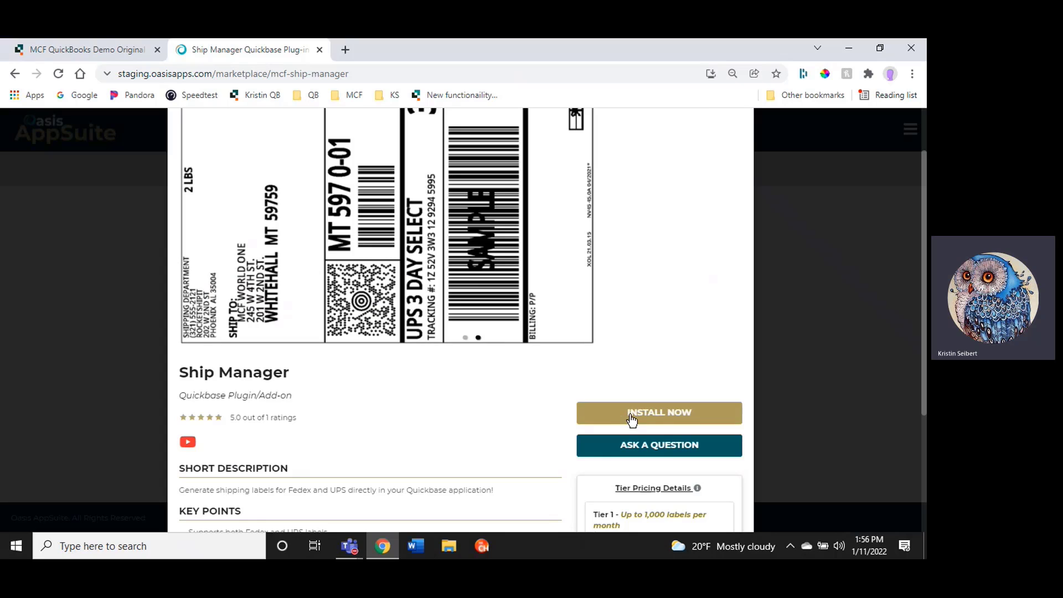
pyautogui.click(635, 420)
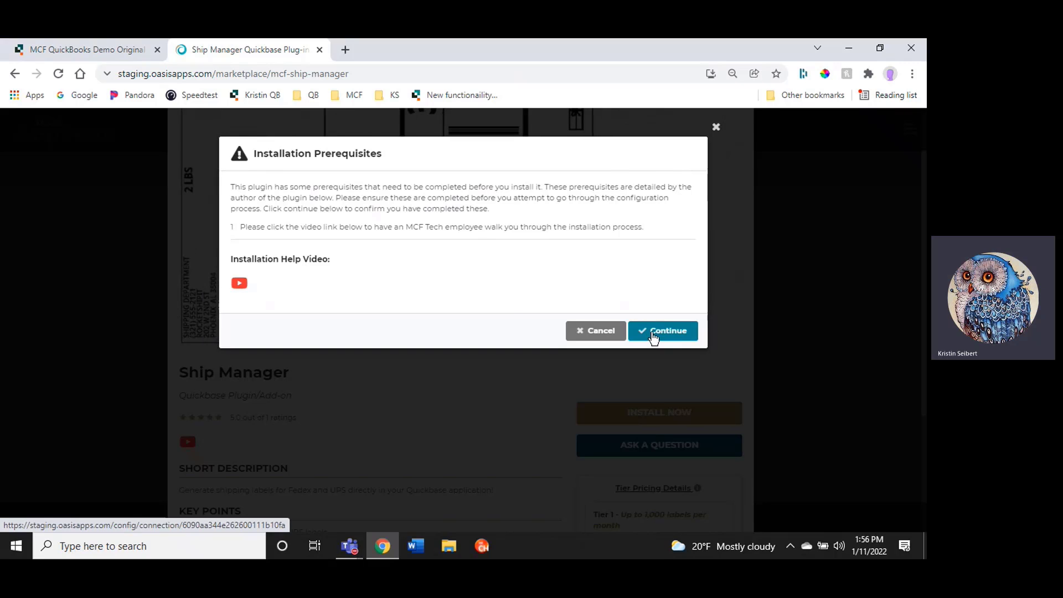
pyautogui.click(654, 332)
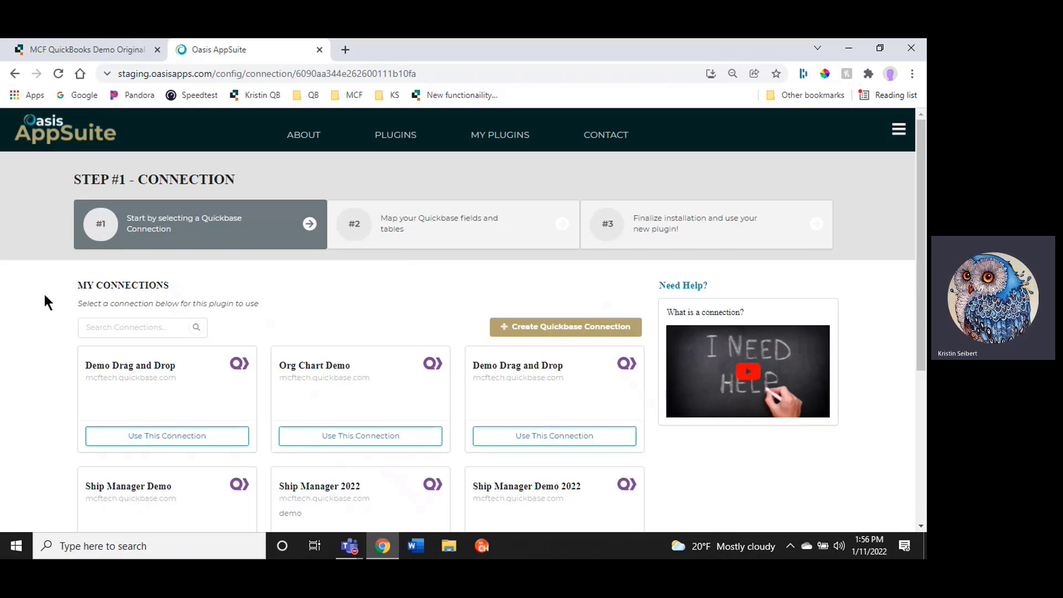
# Create a new Quickbase connection named ShipManager2022 with the application DBID, application token, user token and realm mcftech
pyautogui.click(548, 332)
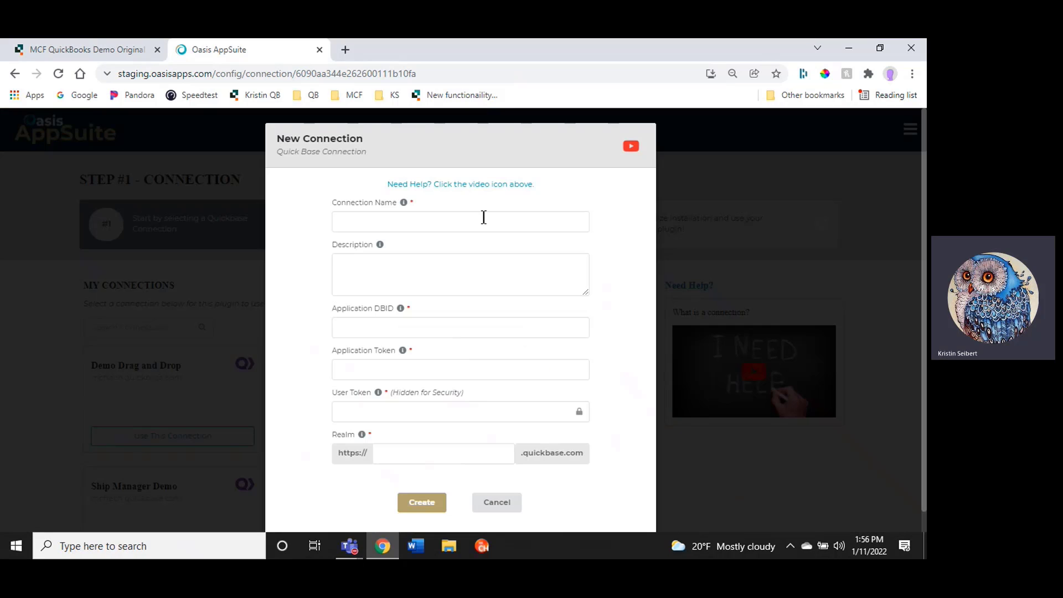
pyautogui.click(398, 222)
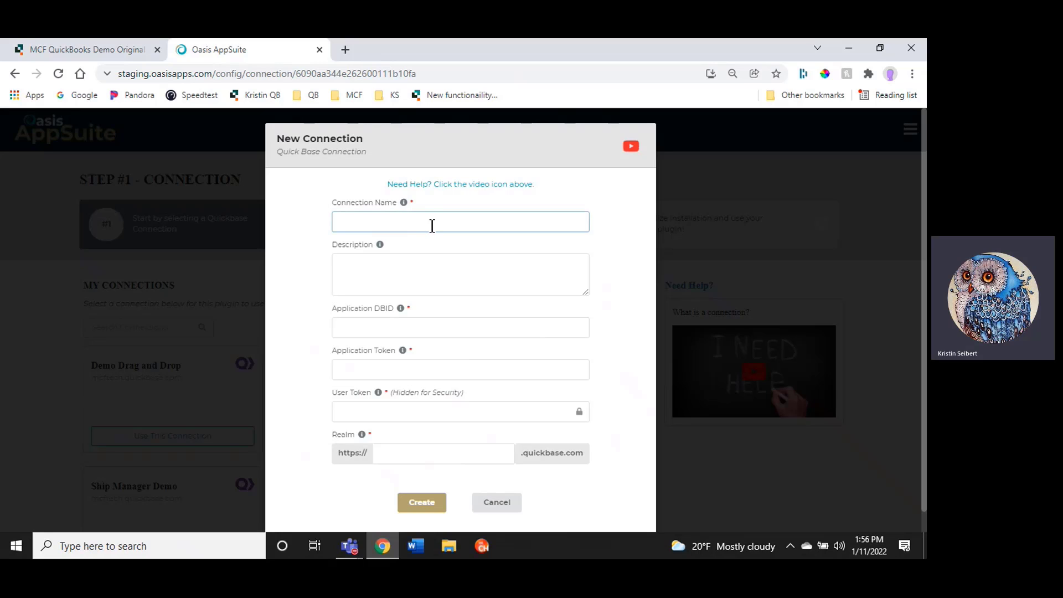
pyautogui.write('SM 2022')
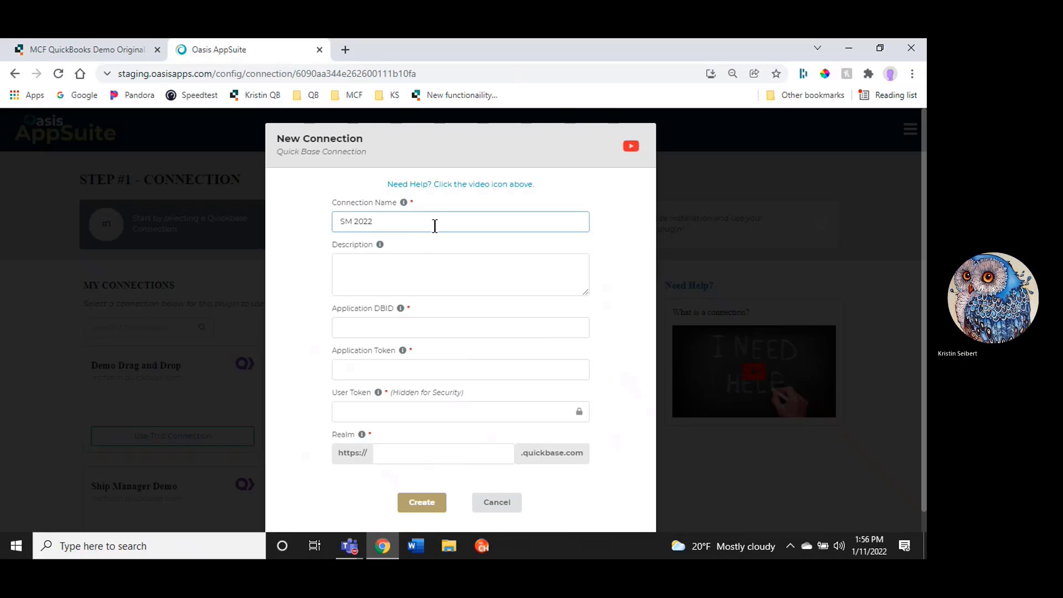
pyautogui.click(422, 261)
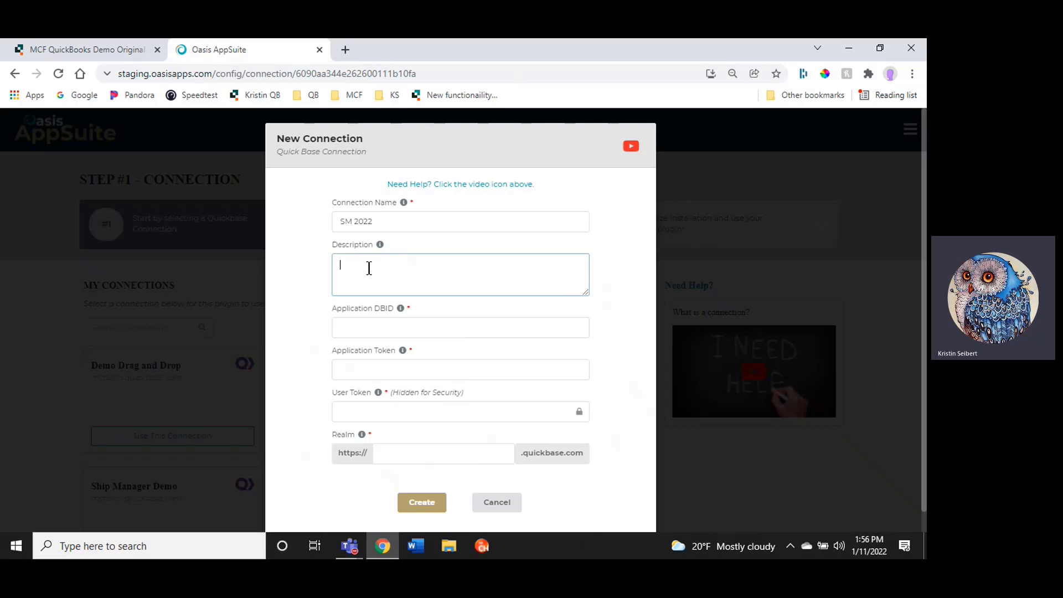
pyautogui.moveTo(402, 310)
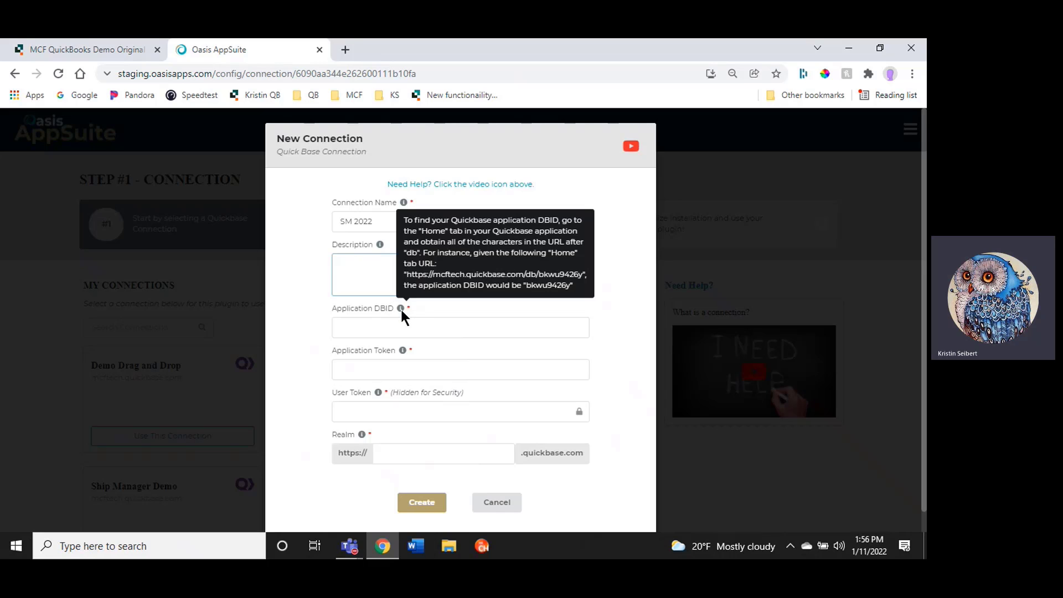
pyautogui.click(284, 313)
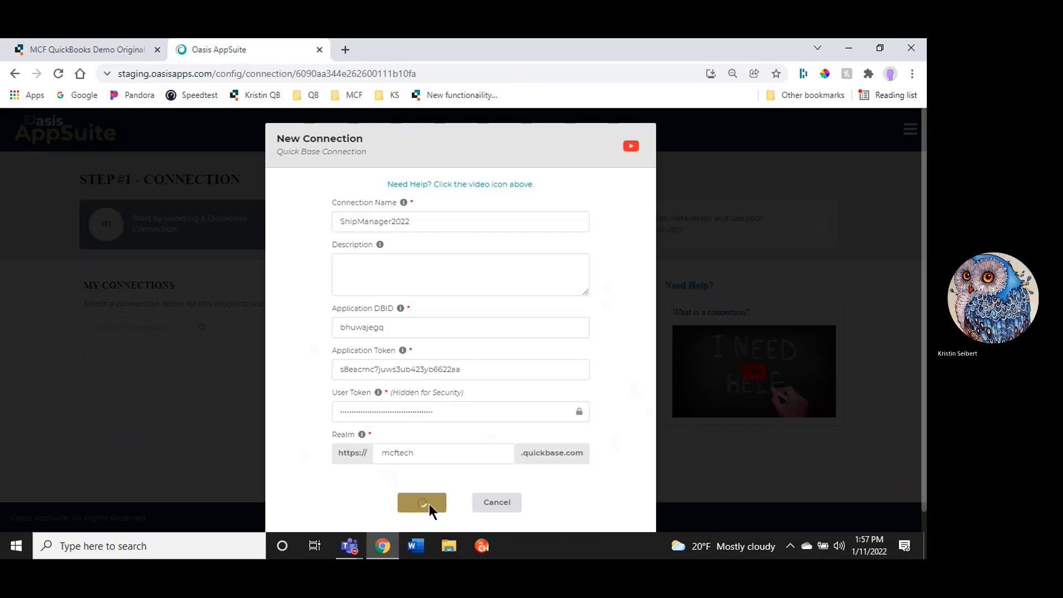
pyautogui.click(428, 505)
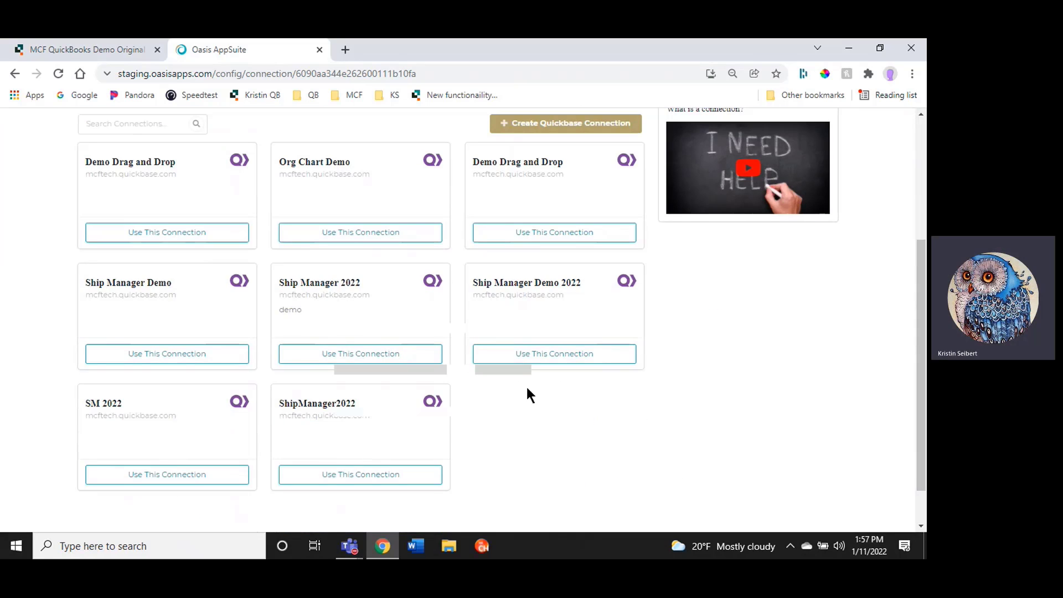
# Use the ShipManager2022 connection and pick Orders as the orders table
pyautogui.click(343, 483)
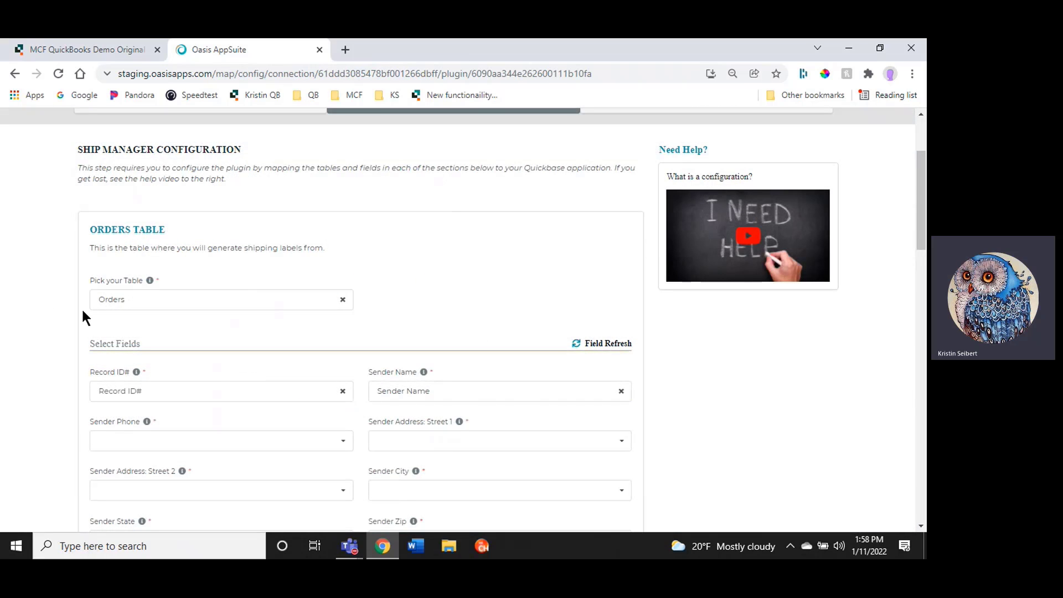
pyautogui.click(143, 300)
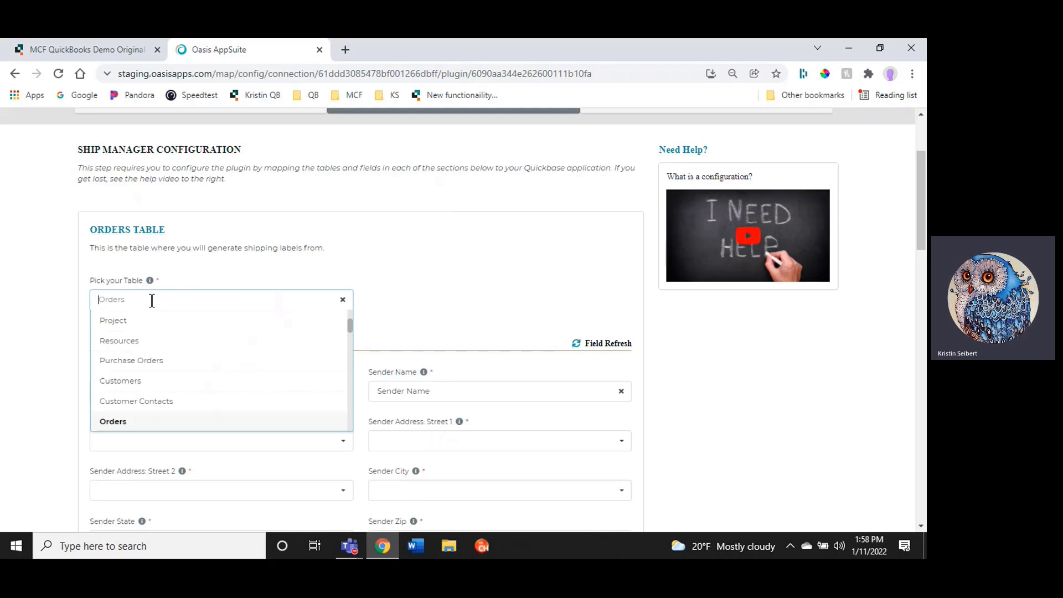
pyautogui.write('order')
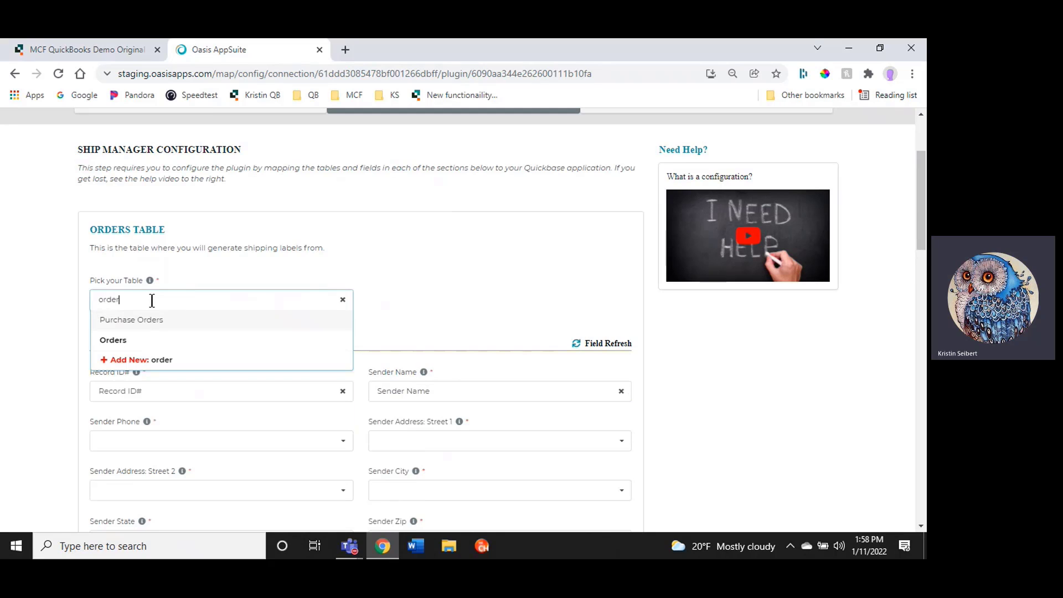
pyautogui.click(139, 339)
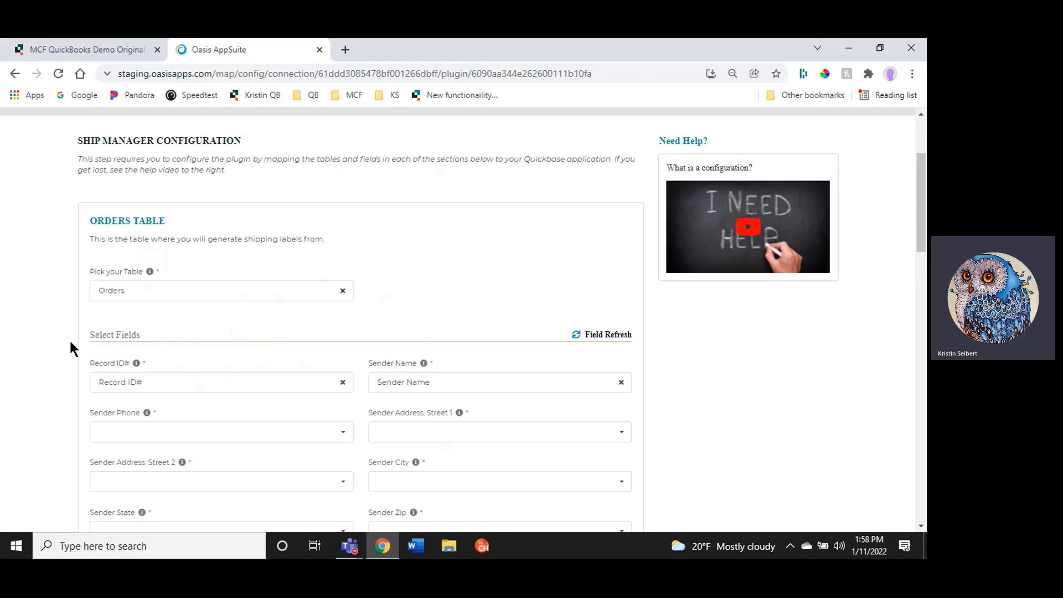
# Map the Sender Phone field to the Sender Phone field
pyautogui.scroll(-2, 70, 348)
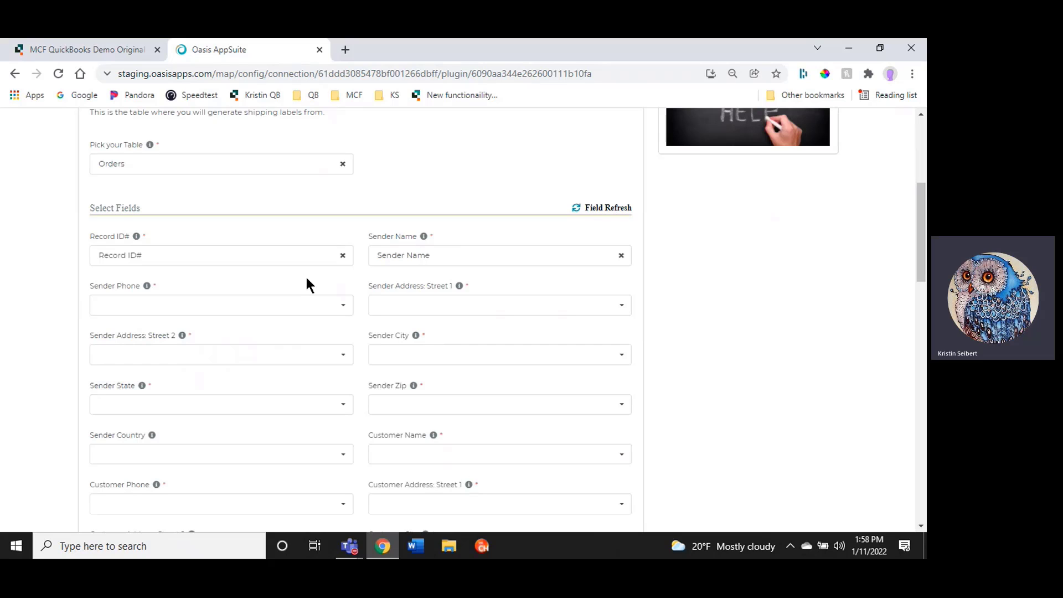
pyautogui.click(383, 258)
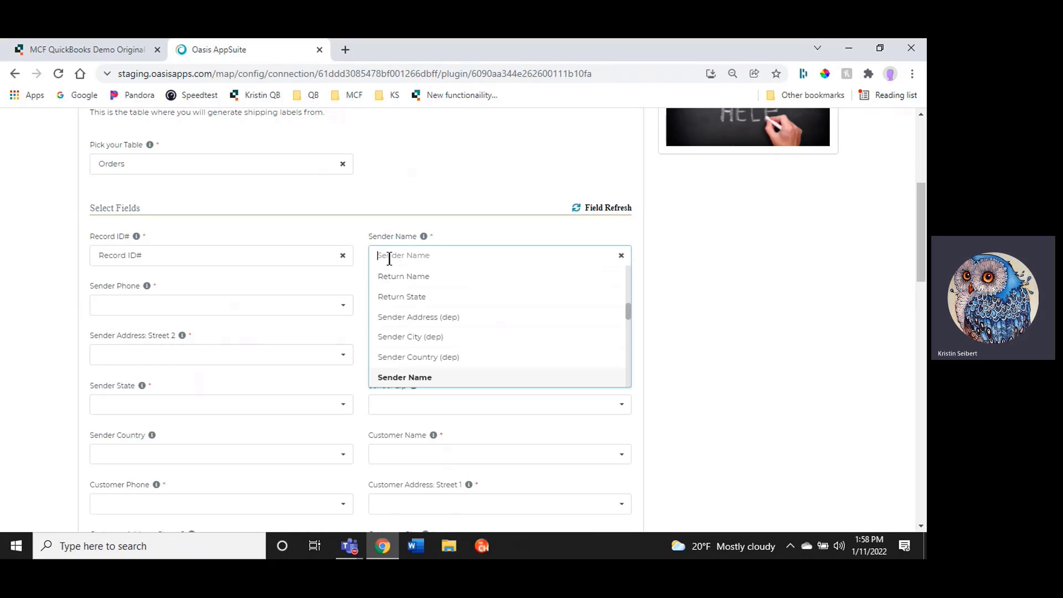
pyautogui.click(208, 300)
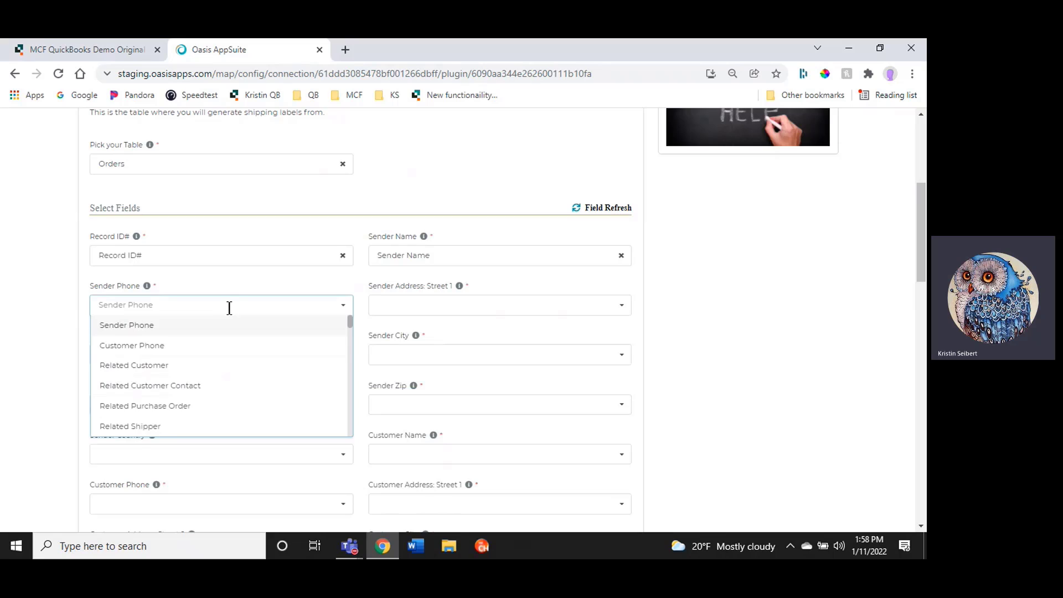
pyautogui.write('phone')
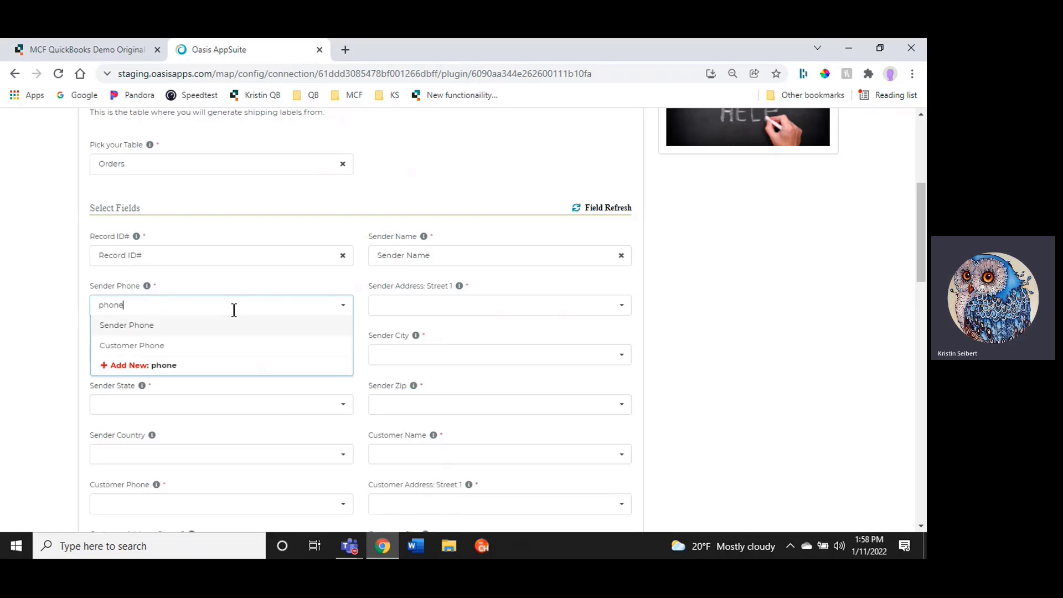
pyautogui.click(106, 325)
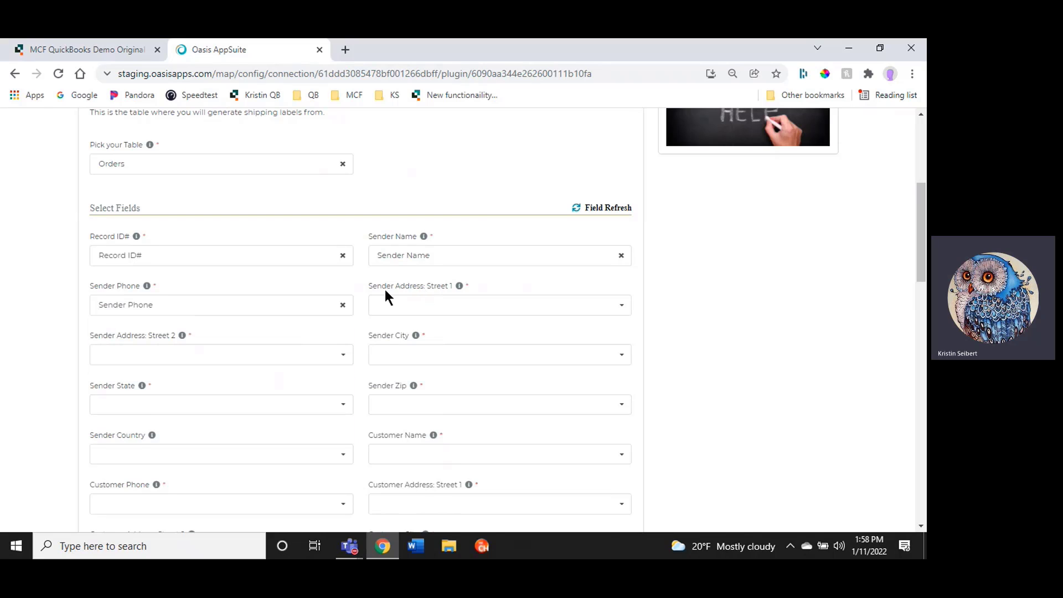
# Map Sender Address Street 1 to Customer Address new: street and Street 2 to Sender Address New: street2
pyautogui.click(383, 304)
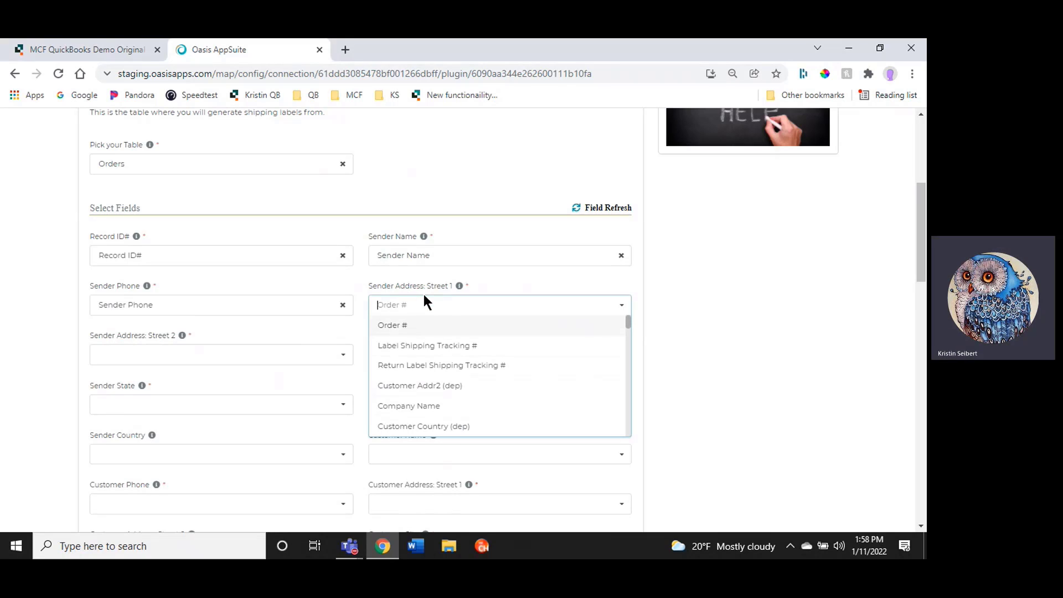
pyautogui.write('street')
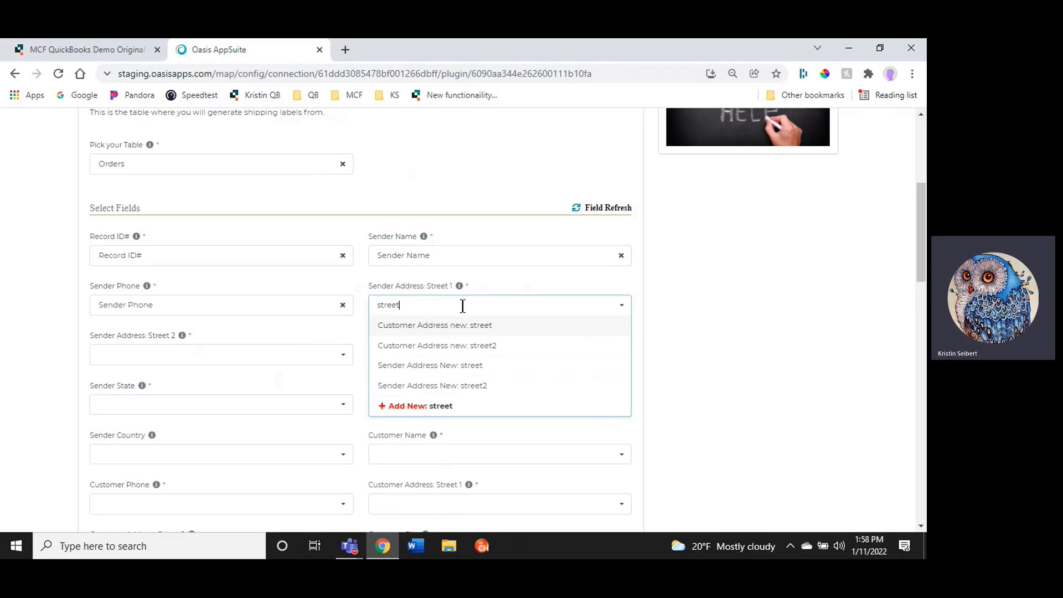
pyautogui.click(458, 326)
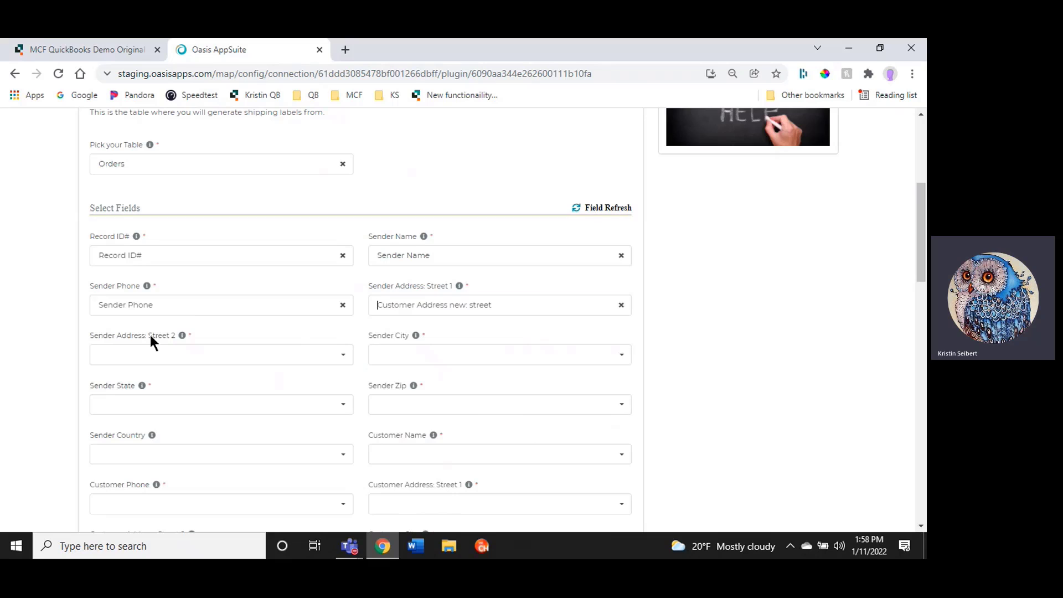
pyautogui.click(149, 356)
pyautogui.write('sender addres')
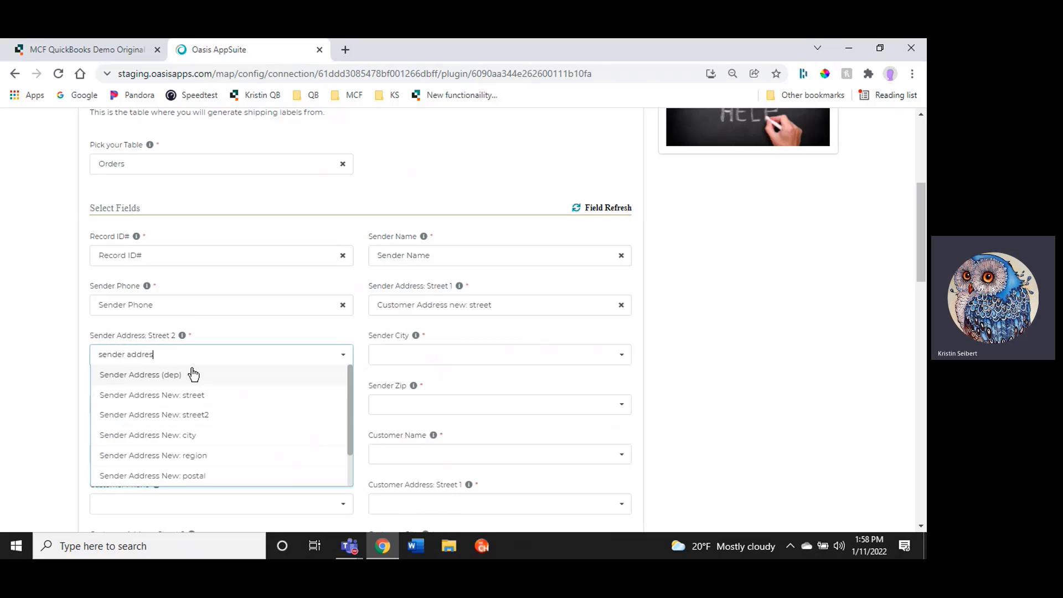
pyautogui.click(209, 415)
# Map Sender City to Sender Address New: city and Sender State to Sender Address New: region
pyautogui.click(442, 354)
pyautogui.write('city')
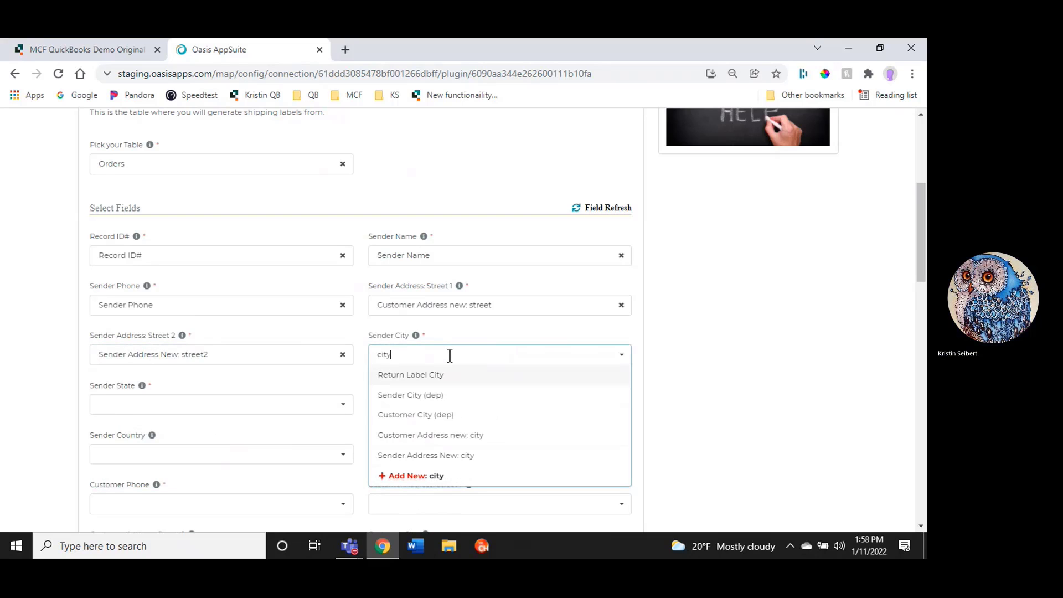
pyautogui.click(455, 446)
pyautogui.click(160, 404)
pyautogui.write('sender address')
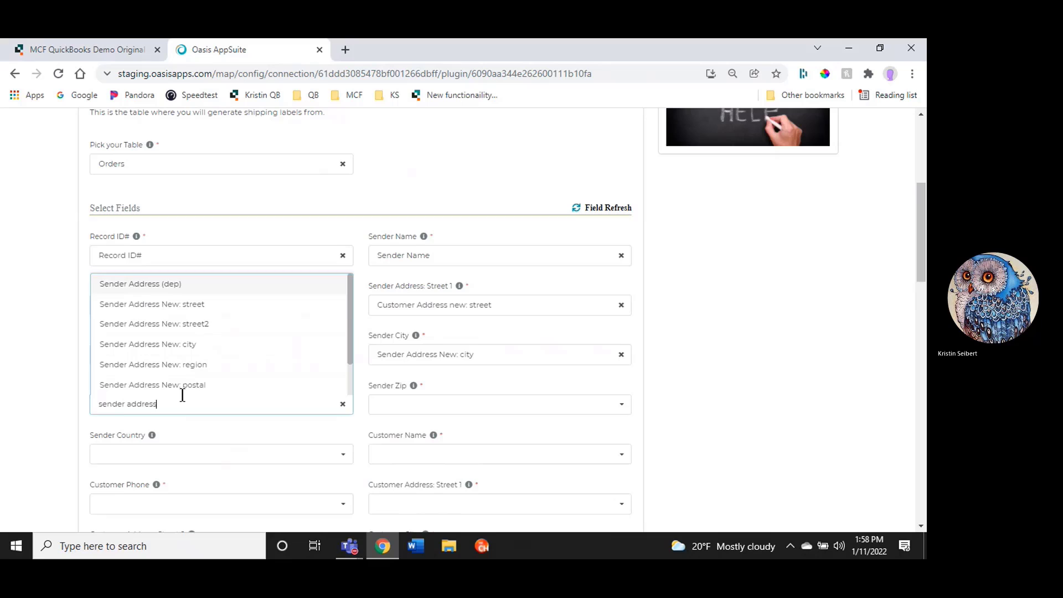
pyautogui.click(183, 364)
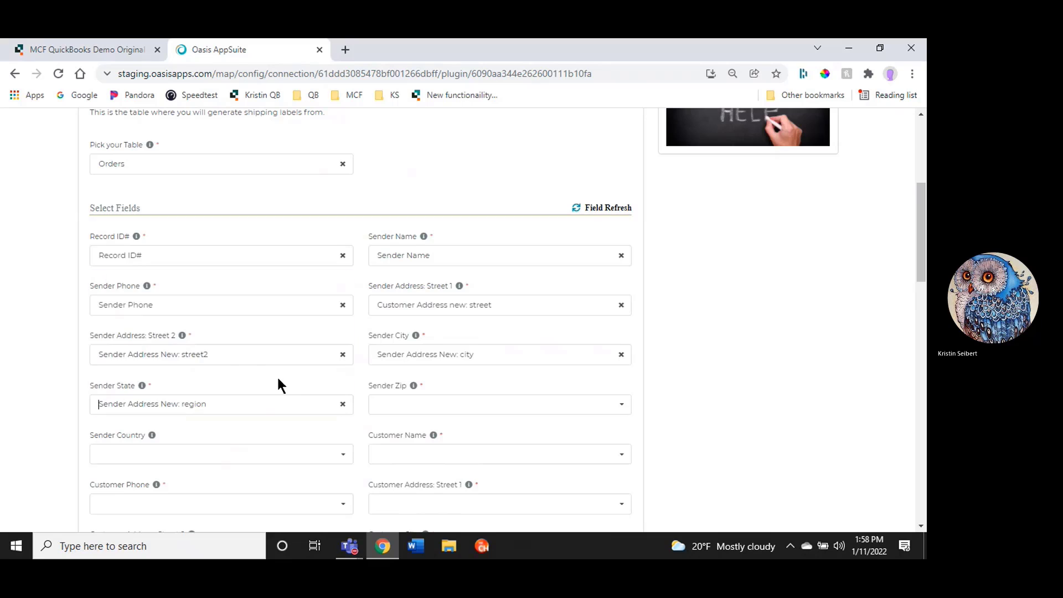
# Map Sender Zip to Sender Address New: postal and Sender Country to Sender Address New: street
pyautogui.click(415, 403)
pyautogui.write('sender address')
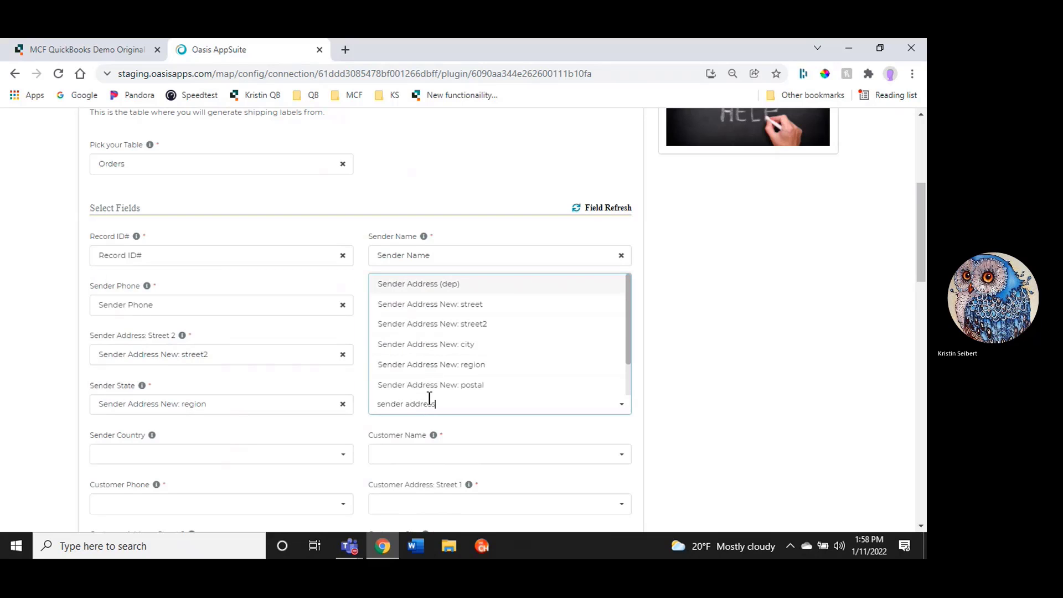
pyautogui.click(431, 384)
pyautogui.click(155, 453)
pyautogui.write('sender address')
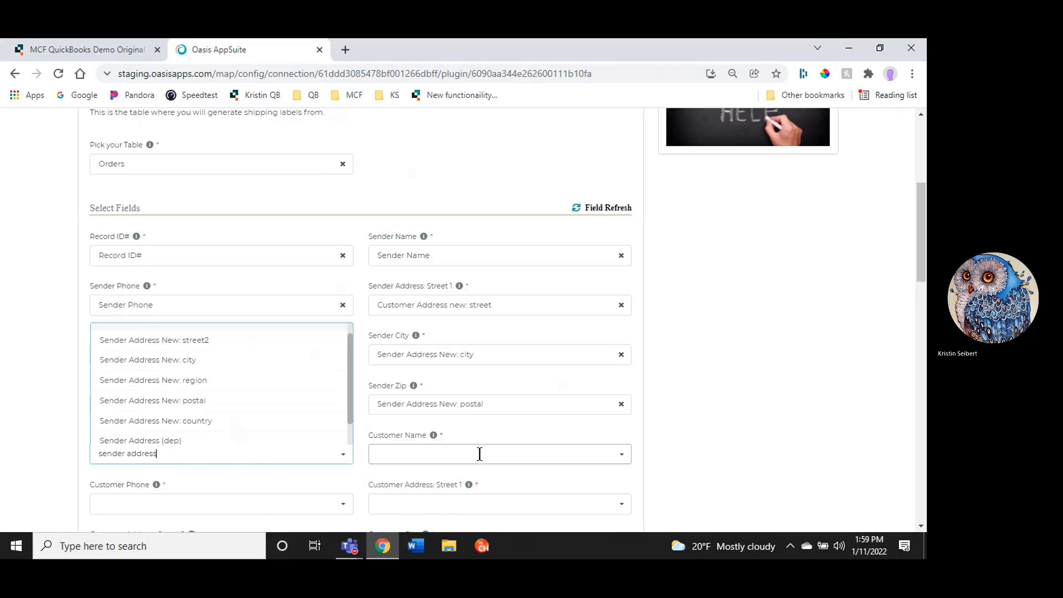
pyautogui.click(78, 439)
# Change the Sender Country mapping to Sender Address New: country
pyautogui.scroll(-1, 62, 437)
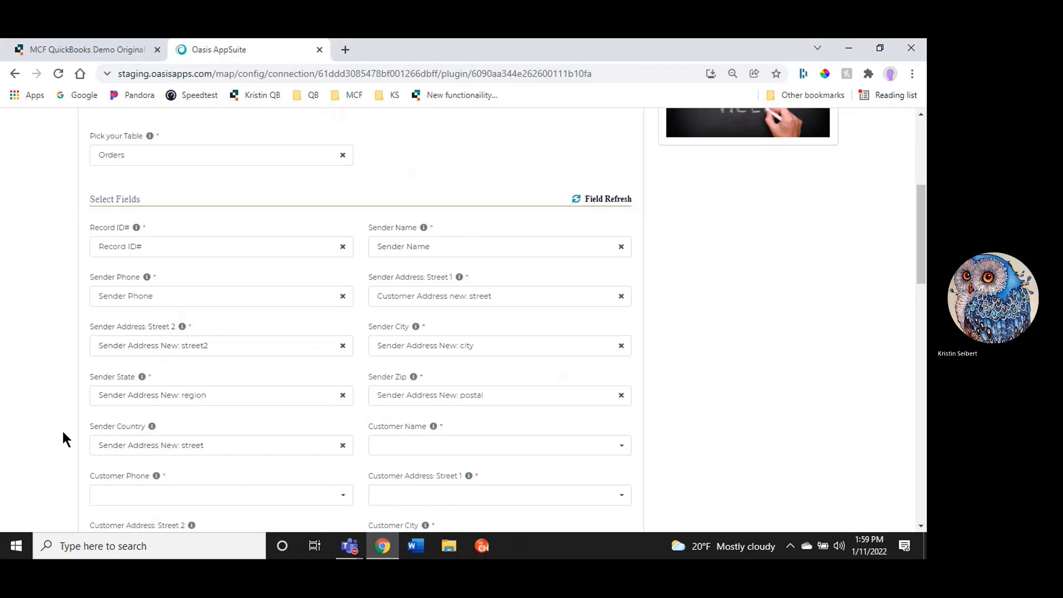
pyautogui.click(134, 391)
pyautogui.write('sender address')
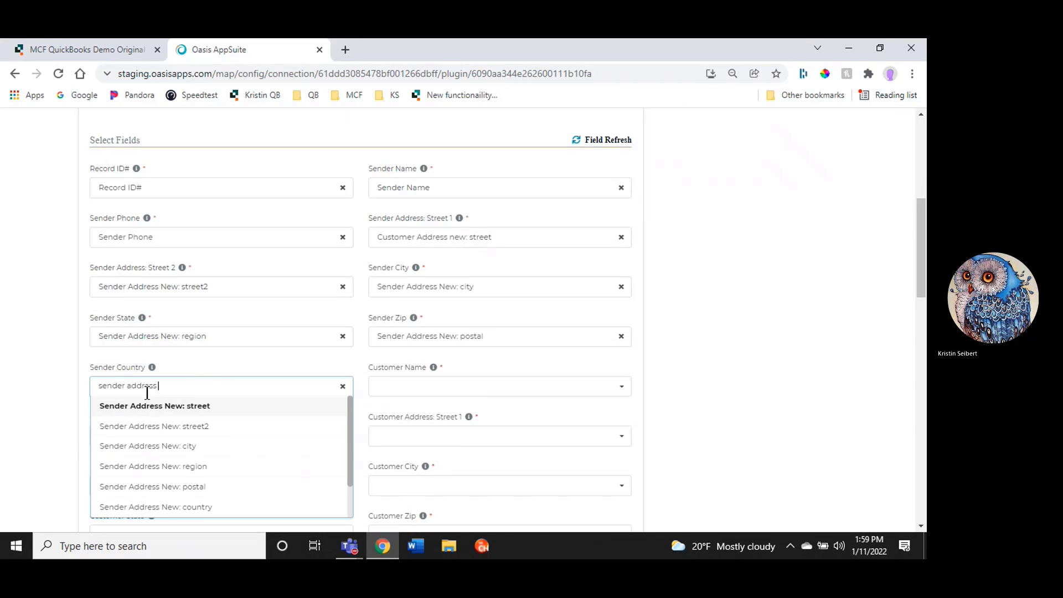
pyautogui.write(' c')
pyautogui.press('BackSpace')
pyautogui.press('BackSpace')
pyautogui.click(188, 506)
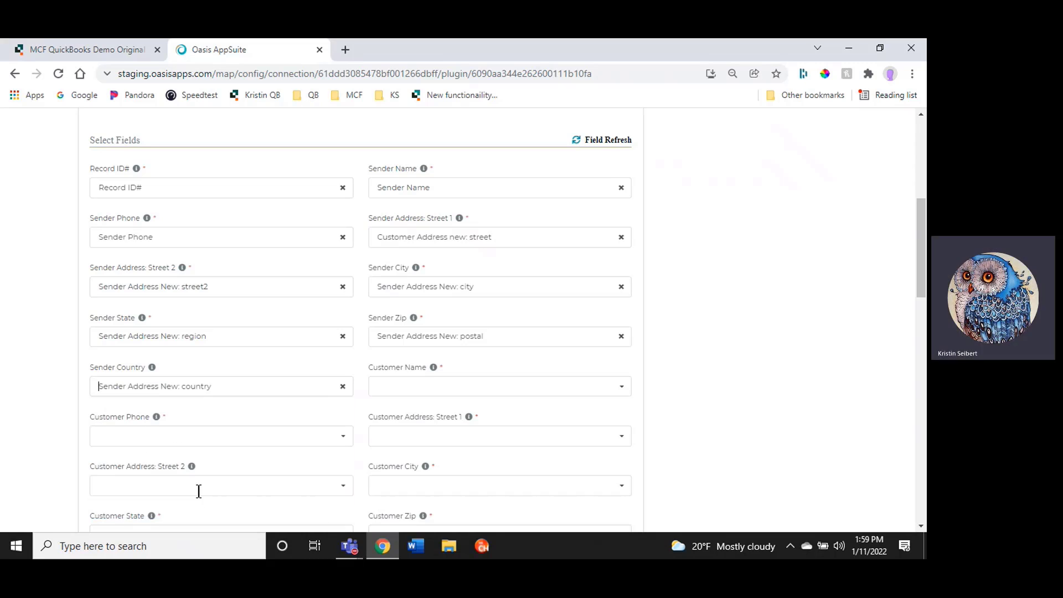
# Map the Customer Name field to the Customer Name field
pyautogui.click(416, 388)
pyautogui.write('cusom')
pyautogui.press('BackSpace')
pyautogui.press('BackSpace')
pyautogui.write('tomer')
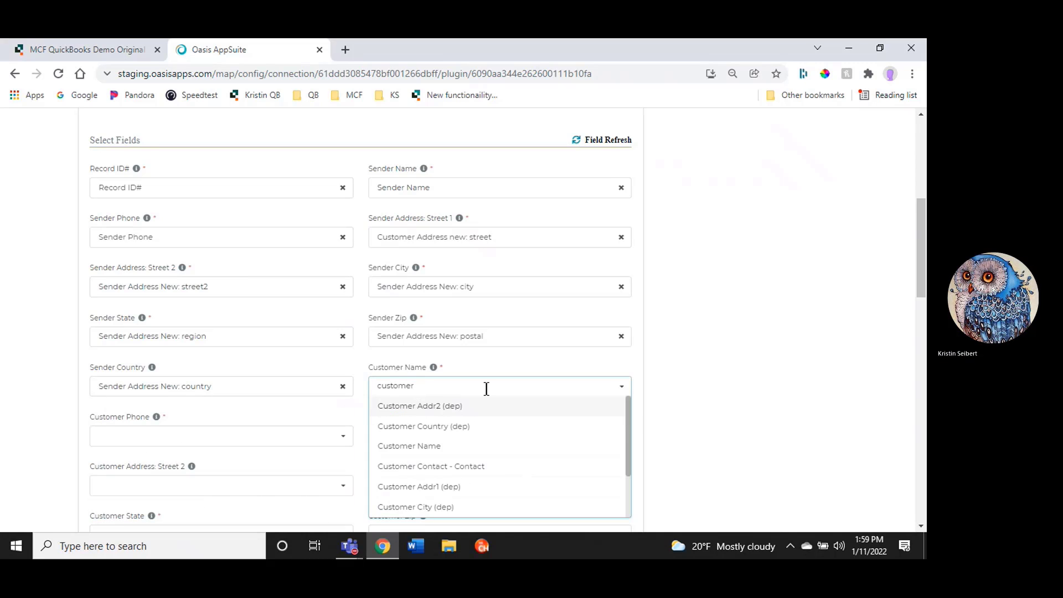
pyautogui.write(' address')
pyautogui.press('BackSpace')
pyautogui.press('BackSpace')
pyautogui.press('BackSpace')
pyautogui.press('BackSpace')
pyautogui.press('BackSpace')
pyautogui.press('BackSpace')
pyautogui.press('BackSpace')
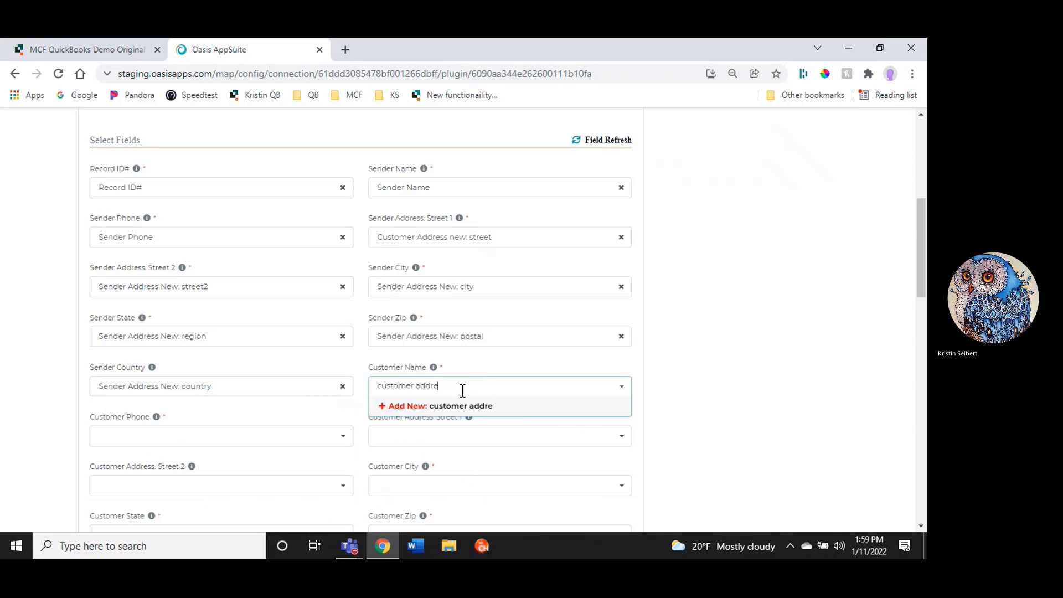
pyautogui.write('name')
pyautogui.click(461, 405)
# Map Customer Phone to Customer Phone and Customer Address Street 1 to Customer Address new: street
pyautogui.click(188, 432)
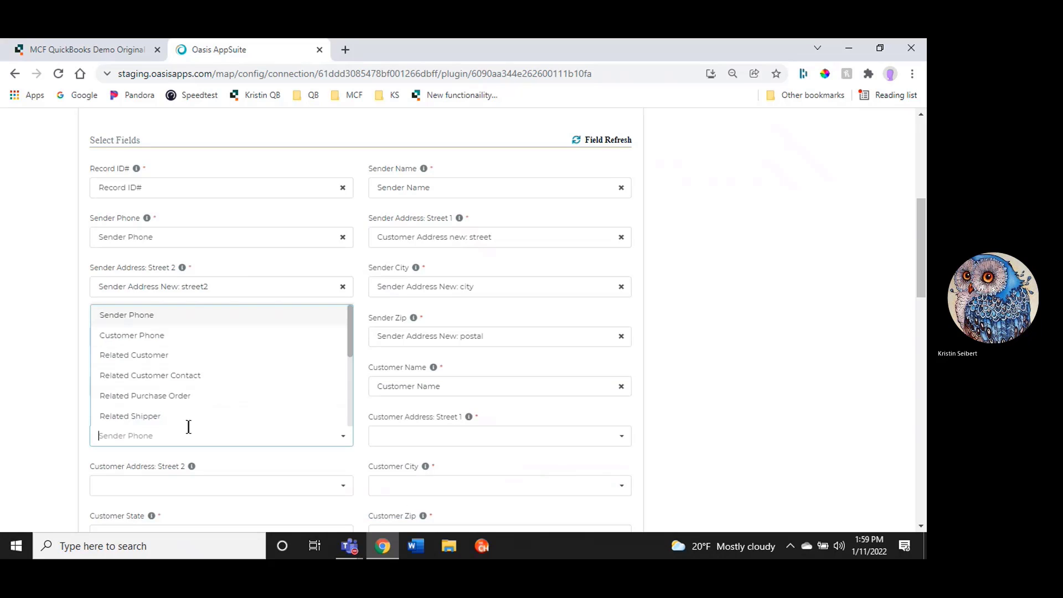
pyautogui.write('customer phone')
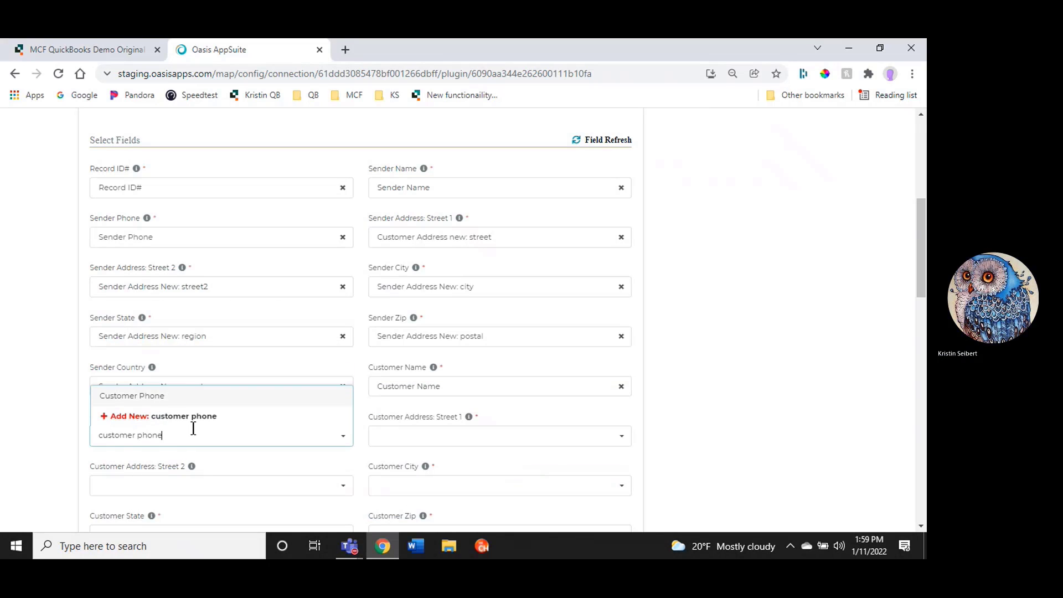
pyautogui.click(161, 396)
pyautogui.click(412, 432)
pyautogui.write('customer')
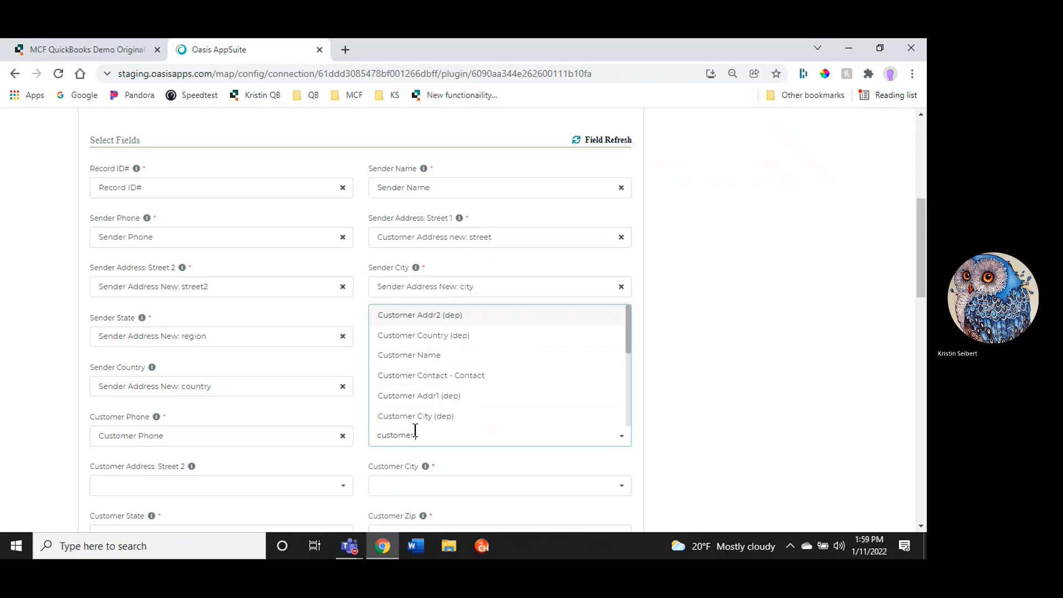
pyautogui.scroll(1, 459, 359)
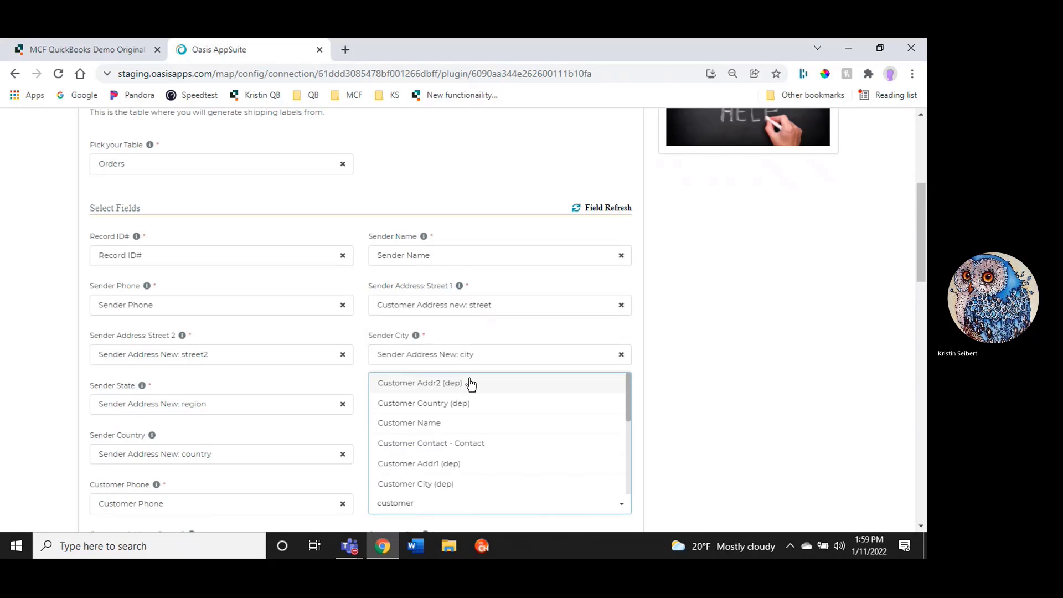
pyautogui.scroll(-1, 693, 437)
pyautogui.press('BackSpace')
pyautogui.press('BackSpace')
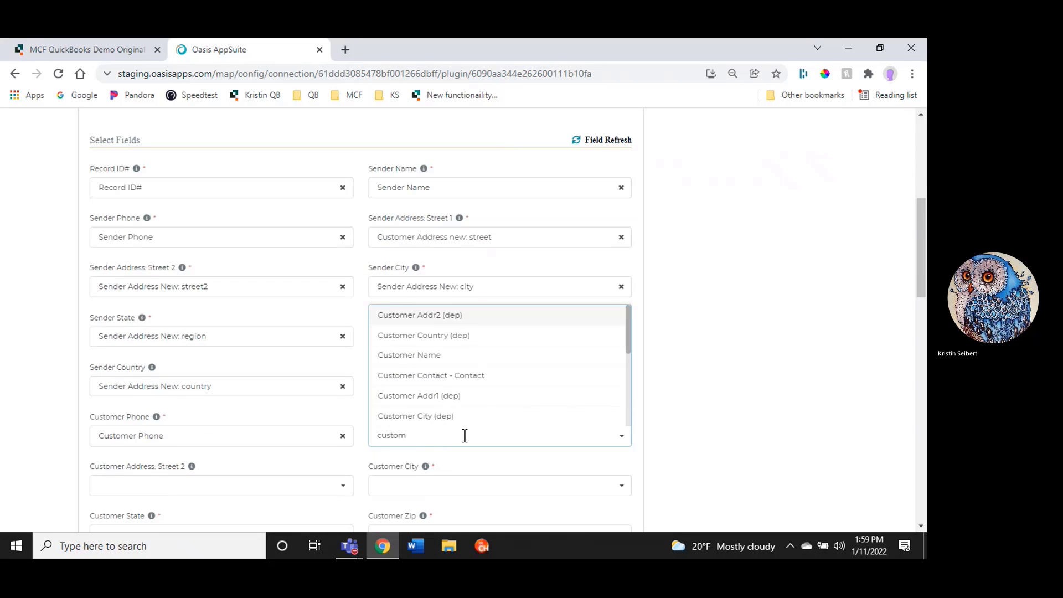
pyautogui.scroll(-5, 476, 409)
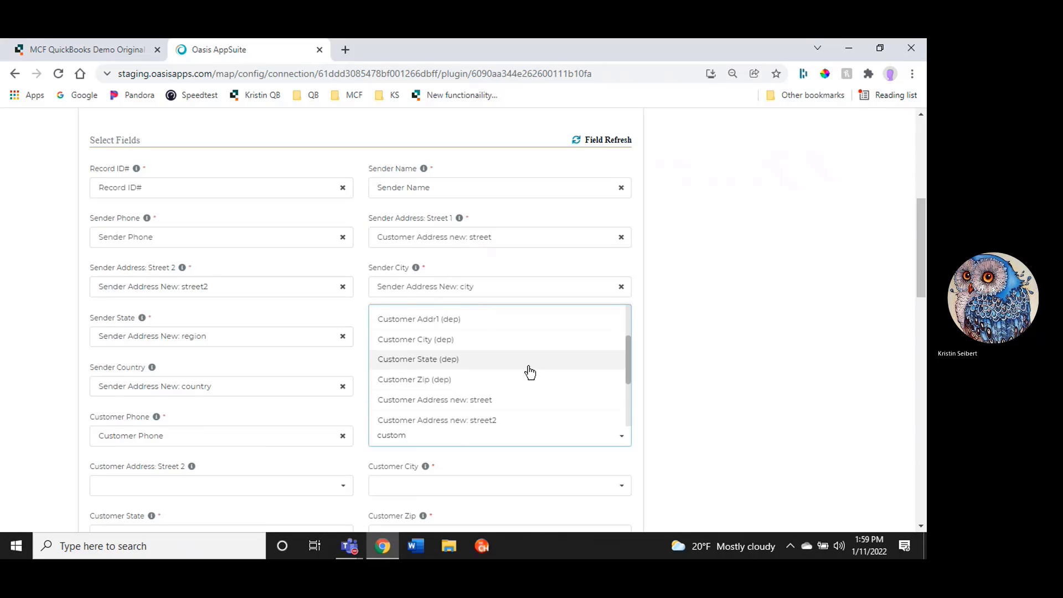
pyautogui.click(443, 342)
# Map Customer Address Street 2 to Customer Address new: street2 and Customer City to Customer Address new: city
pyautogui.scroll(-2, 256, 433)
pyautogui.click(141, 350)
pyautogui.write('custom')
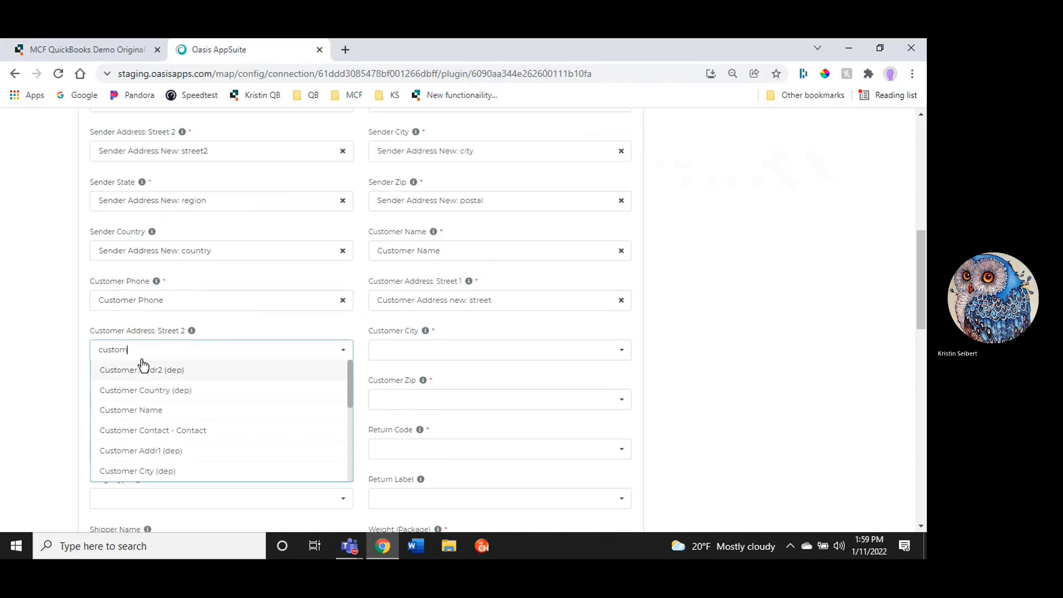
pyautogui.write('er address new')
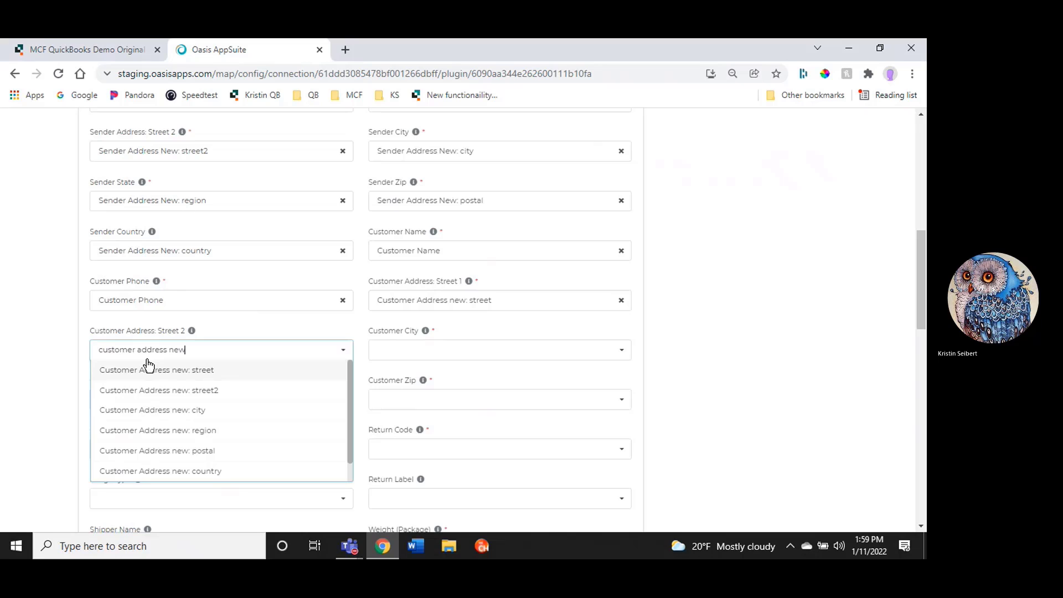
pyautogui.click(188, 391)
pyautogui.click(423, 350)
pyautogui.write('customer address n')
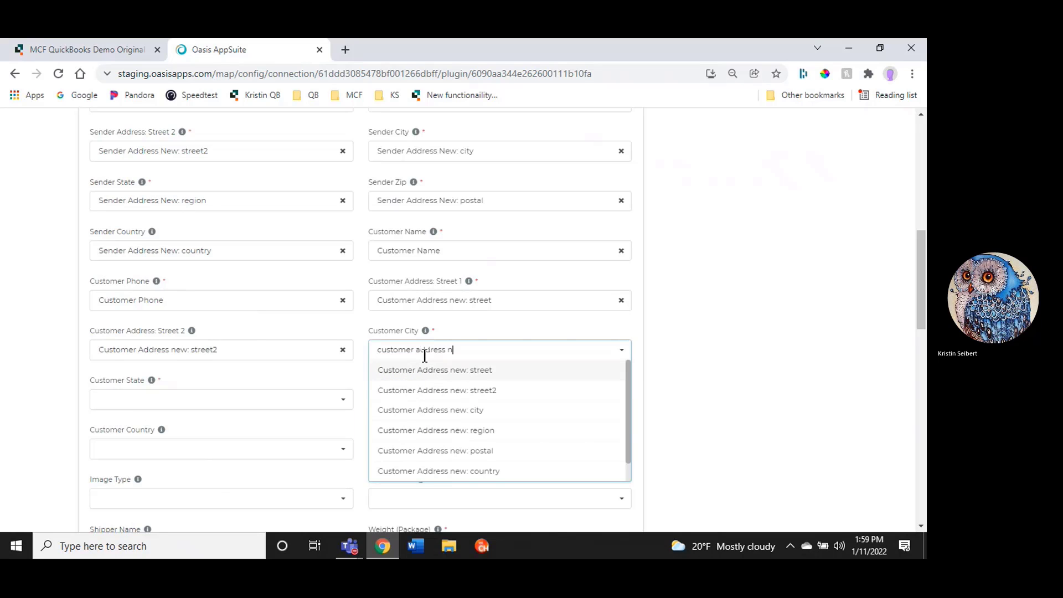
pyautogui.click(430, 410)
# Map Customer State to Customer Address new: region and Customer Zip to Customer Address new: postal
pyautogui.click(127, 399)
pyautogui.write('cust')
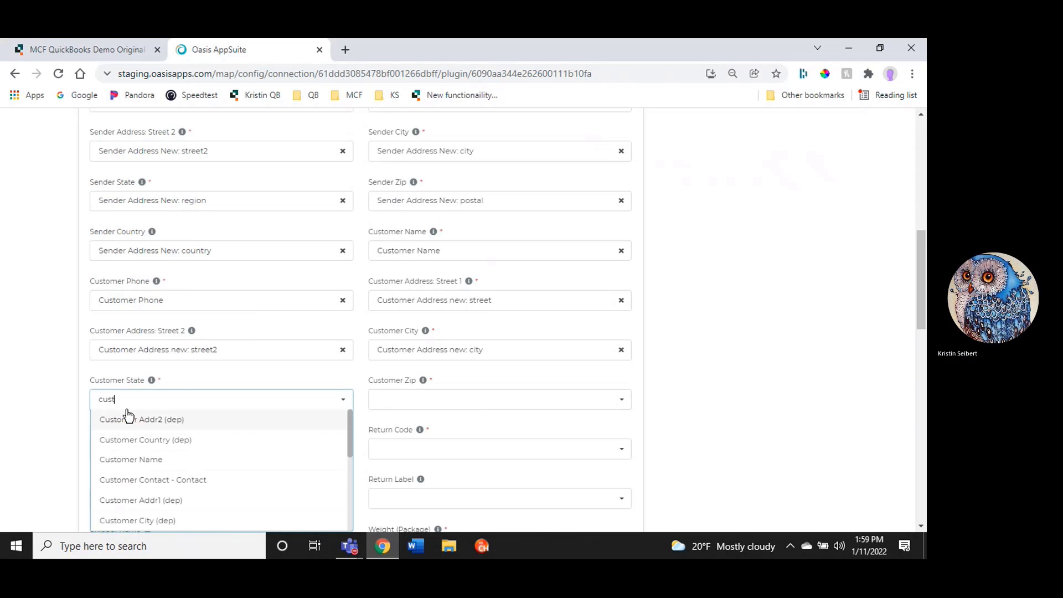
pyautogui.write('omer address')
pyautogui.click(224, 480)
pyautogui.click(392, 400)
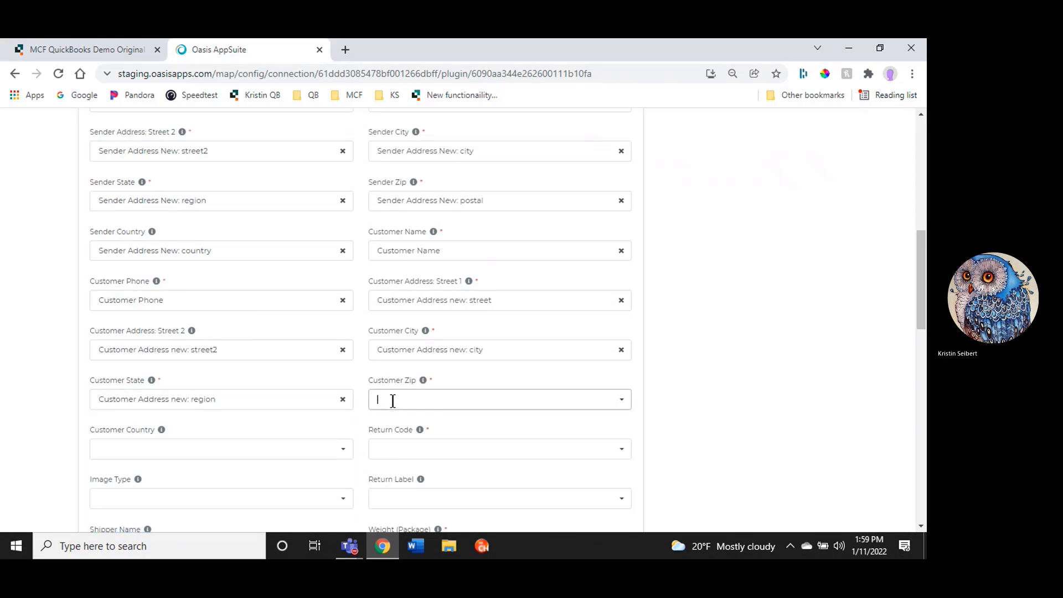
pyautogui.write('customer address new')
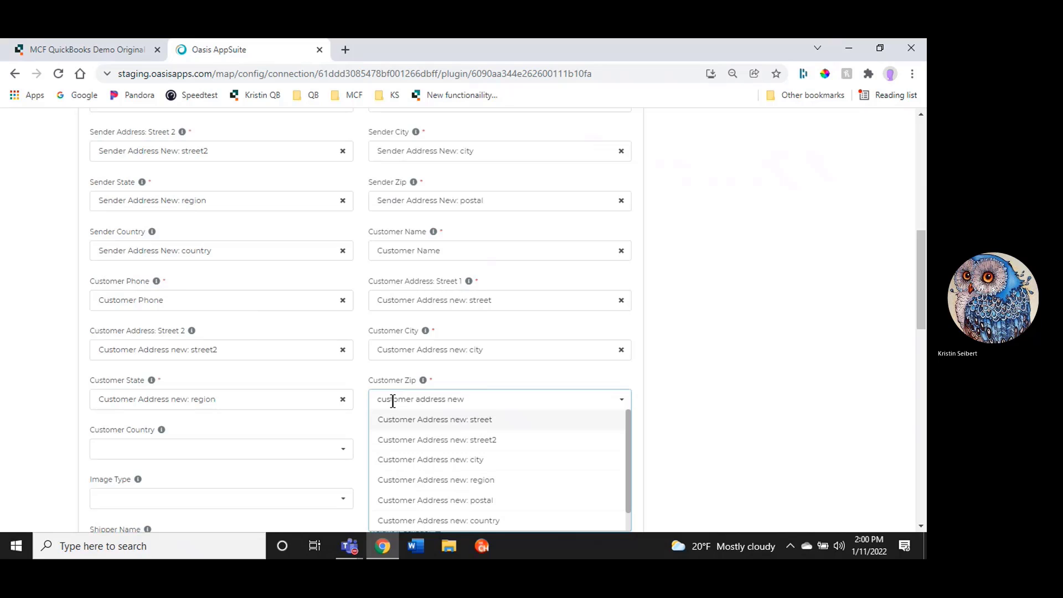
pyautogui.click(458, 481)
# Map Customer Country to Customer Address new: country and Return Code to Return Code
pyautogui.click(110, 448)
pyautogui.write('customer a')
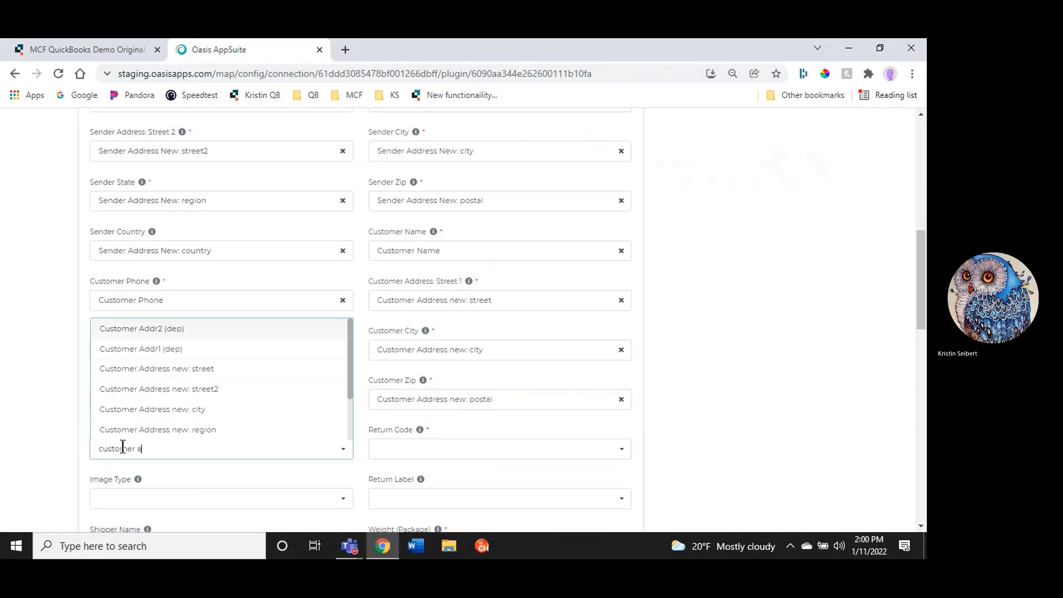
pyautogui.write('ddress')
pyautogui.click(147, 432)
pyautogui.click(445, 450)
pyautogui.write('re')
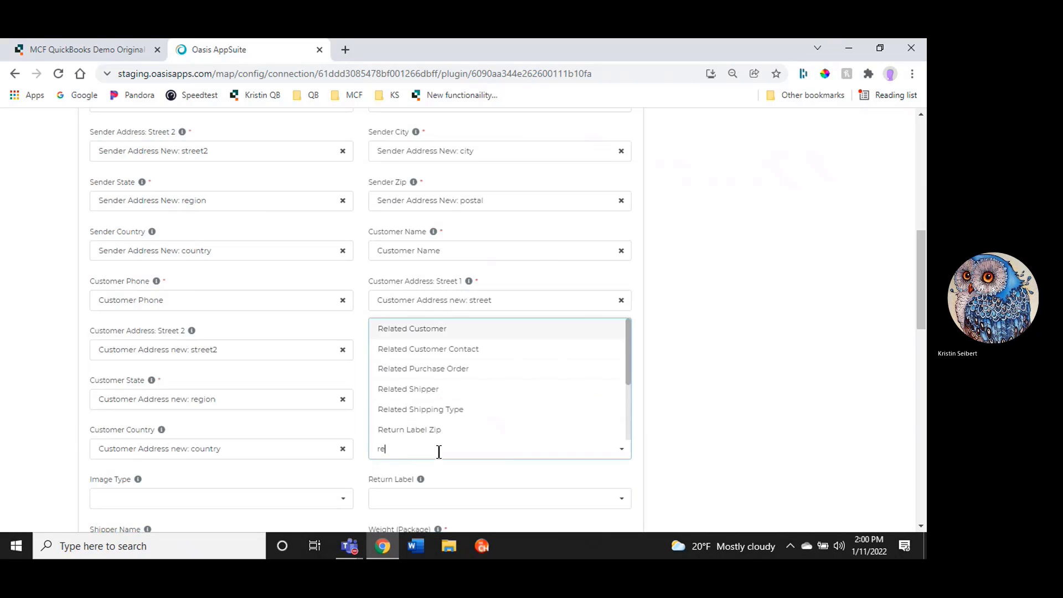
pyautogui.write('turn code')
pyautogui.click(391, 427)
# Map Image Type to Image Type and Return Label to Return Label
pyautogui.click(138, 498)
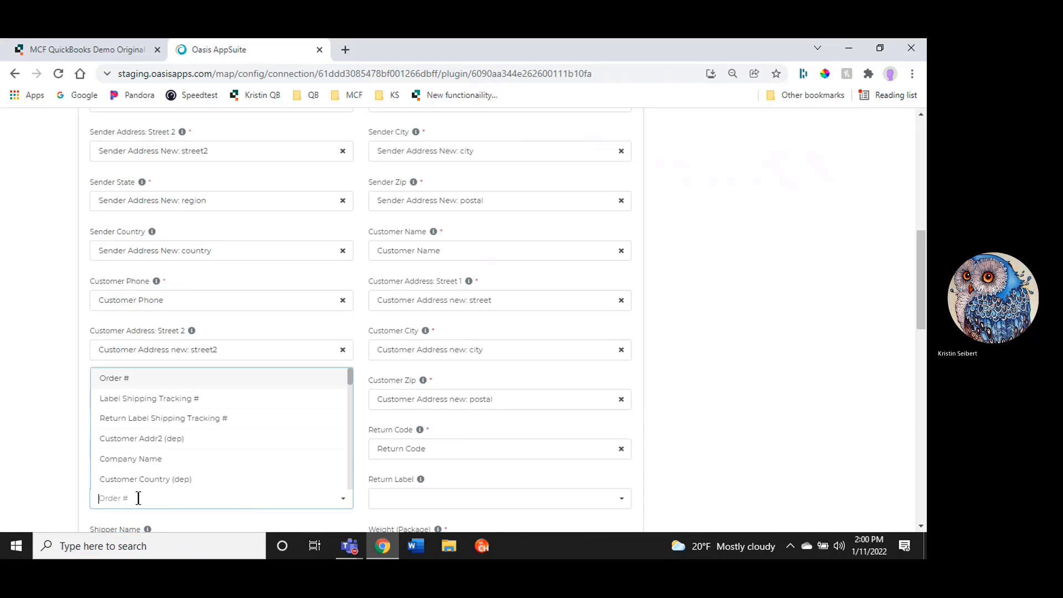
pyautogui.write('image')
pyautogui.click(148, 437)
pyautogui.scroll(-5, 451, 266)
pyautogui.click(407, 231)
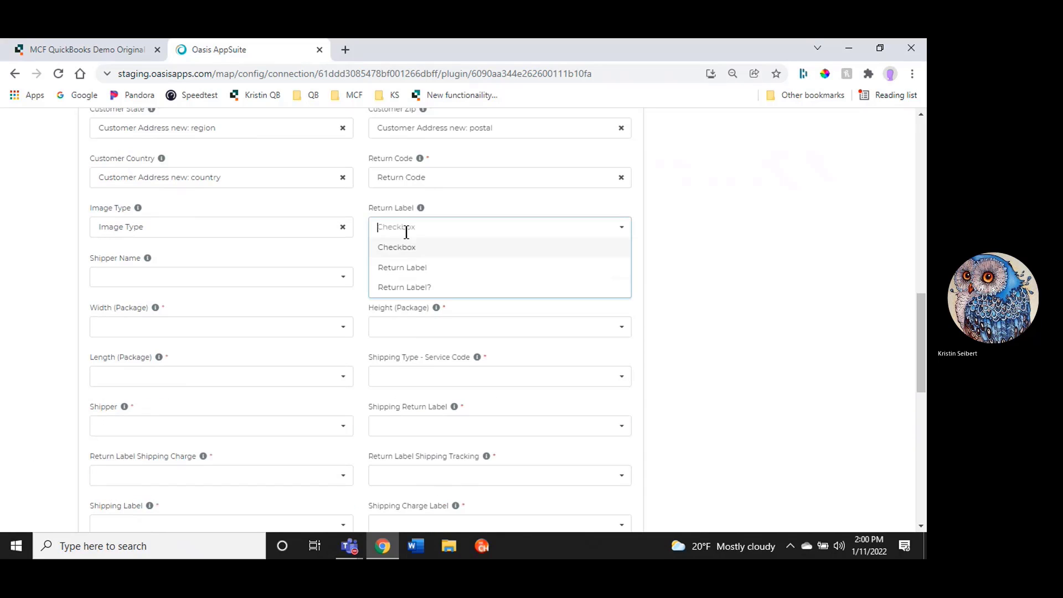
pyautogui.write('re')
pyautogui.click(409, 248)
# Map Shipper Name to Shipper Name and Weight (Package) to Weight (Packages)
pyautogui.click(143, 277)
pyautogui.write('shi')
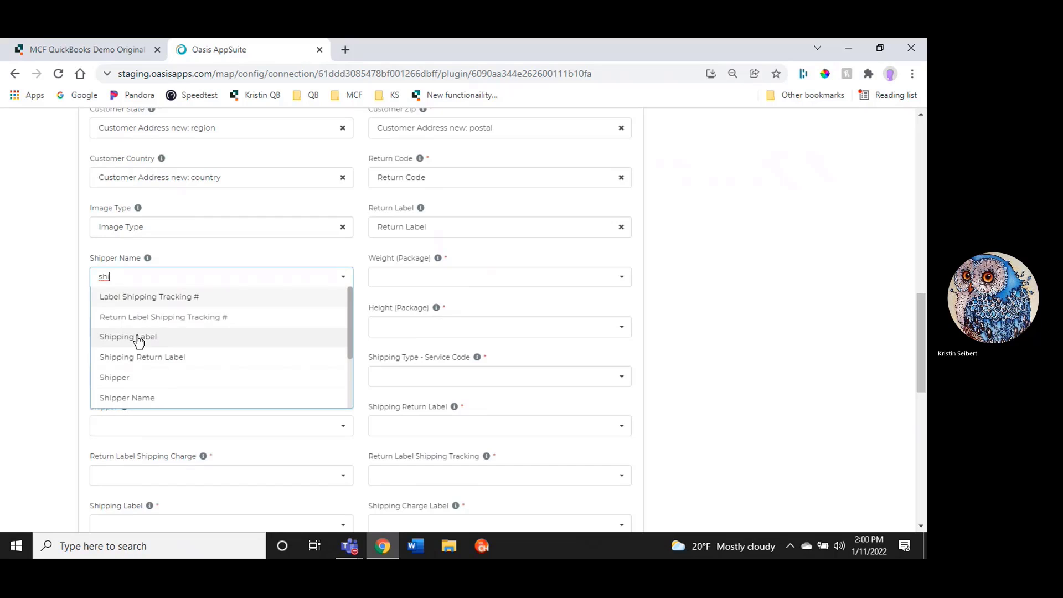
pyautogui.click(142, 398)
pyautogui.click(384, 280)
pyautogui.write('wei')
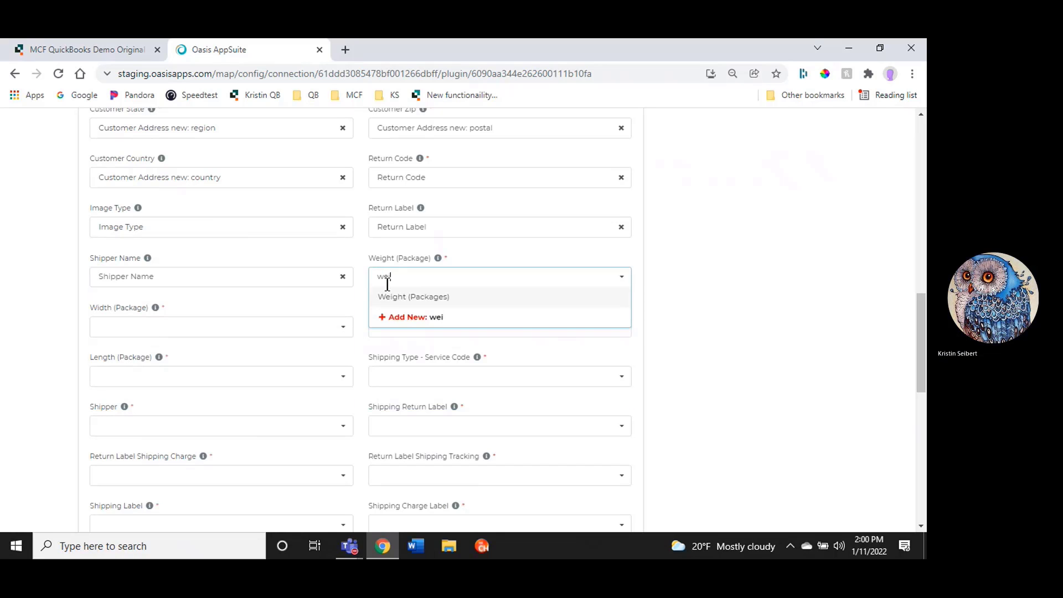
pyautogui.write('ght')
pyautogui.click(394, 297)
# Map Width (Package) to Width (Packages) and Height (Package) to Height (Packages)
pyautogui.click(105, 328)
pyautogui.write('wid')
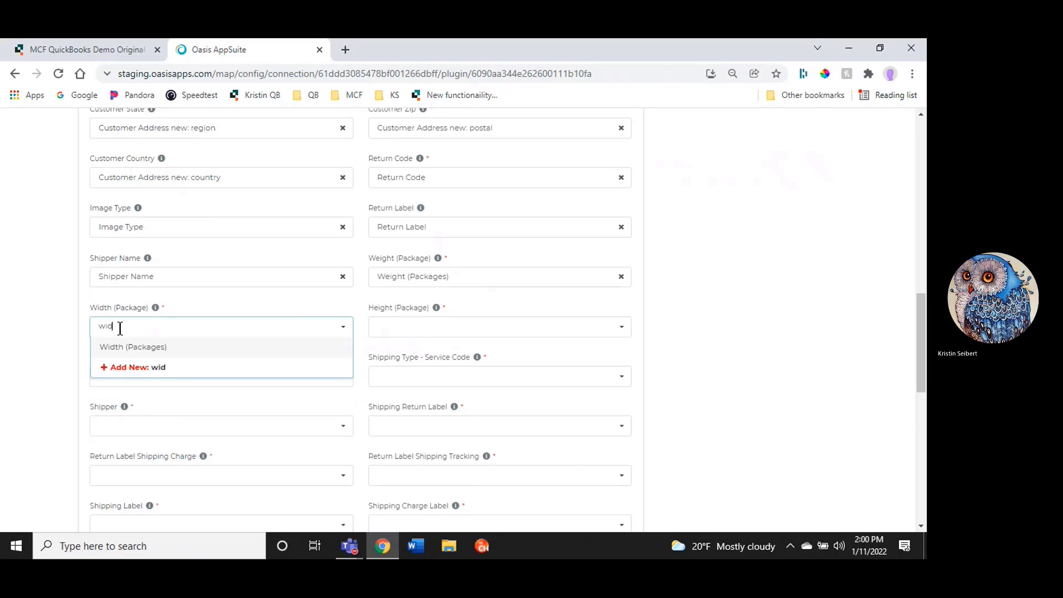
pyautogui.write('th')
pyautogui.click(130, 346)
pyautogui.click(377, 327)
pyautogui.write('height')
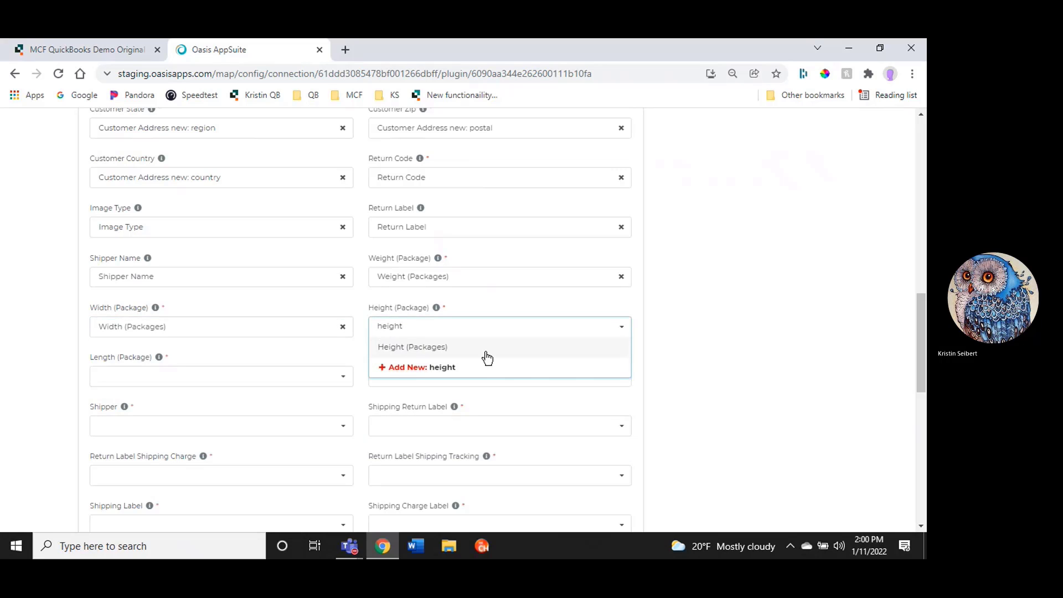
pyautogui.click(463, 349)
# Map Length (Package) to Length (Packages) and Shipping Type - Service Code to Shipping Type - Service Code
pyautogui.click(147, 377)
pyautogui.write('length')
pyautogui.click(157, 394)
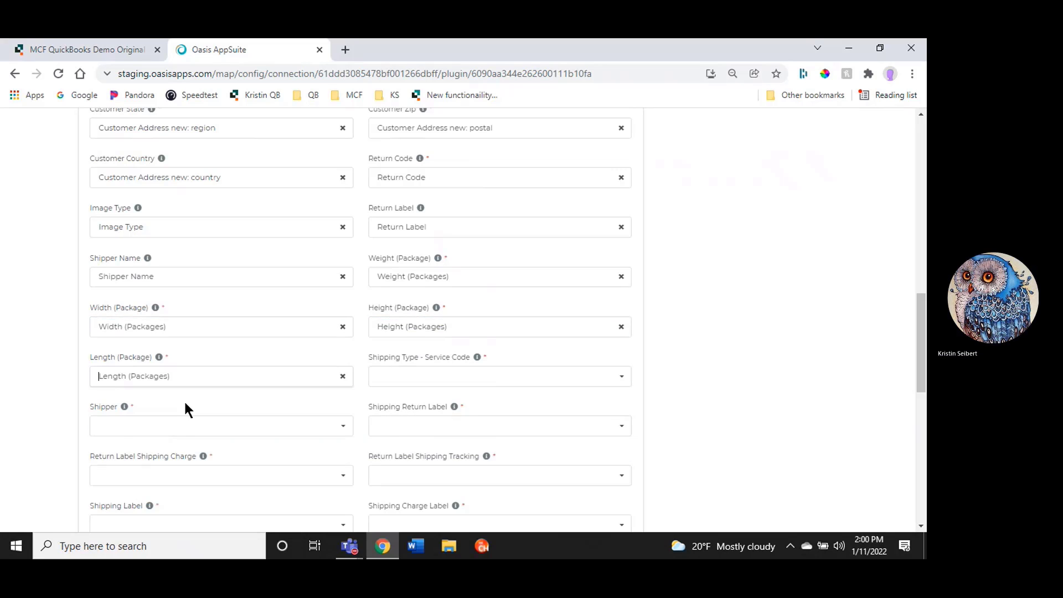
pyautogui.click(398, 374)
pyautogui.write('service')
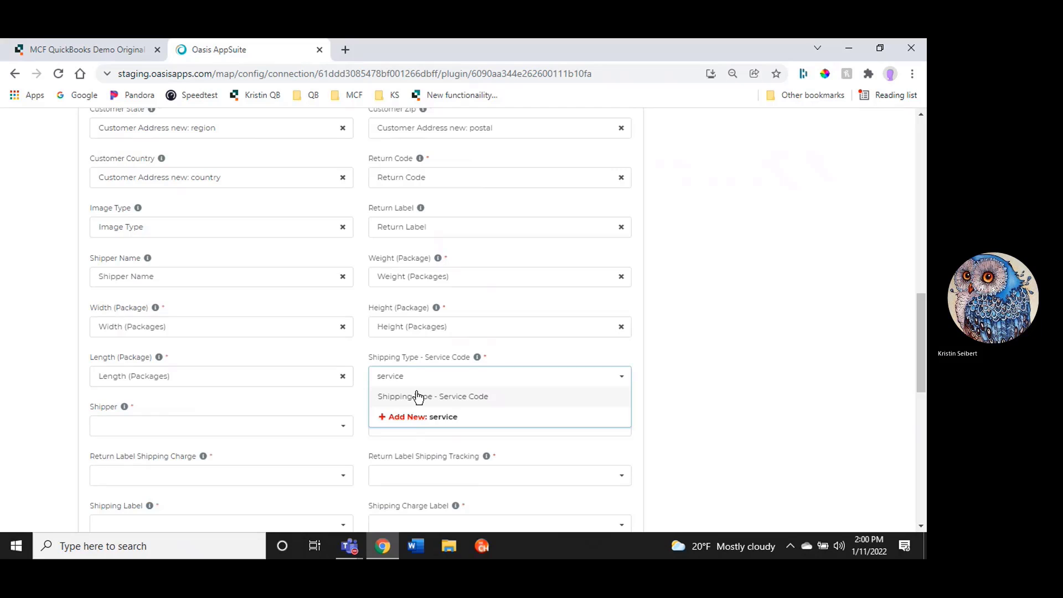
pyautogui.click(416, 396)
# Map Shipper to Shipper and Shipping Return Label to Shipping Return Label
pyautogui.click(126, 426)
pyautogui.write('shipp')
pyautogui.click(133, 386)
pyautogui.click(450, 425)
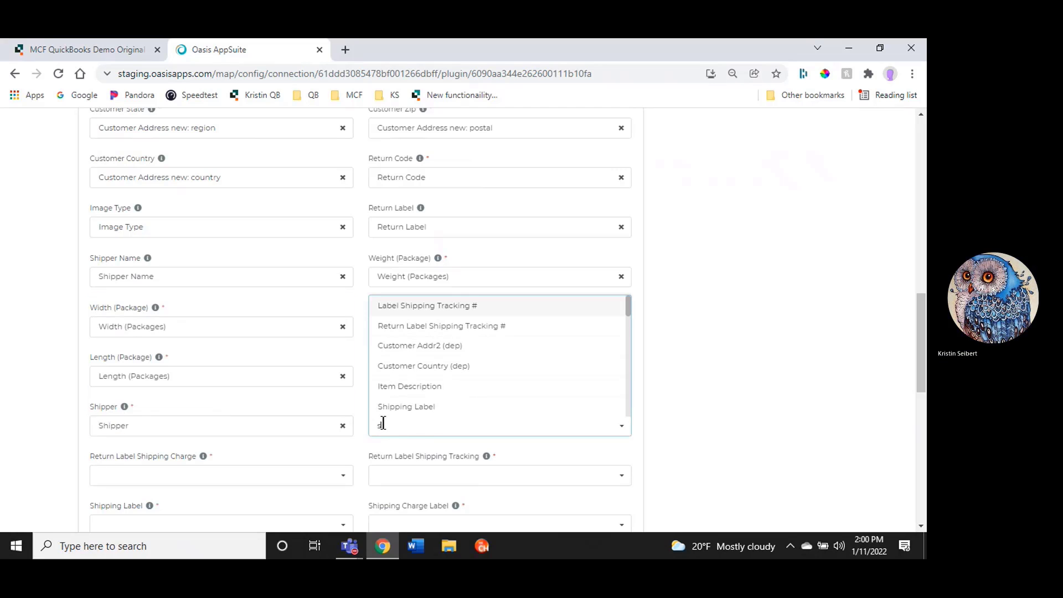
pyautogui.write('shipp')
pyautogui.click(643, 434)
pyautogui.scroll(-1, 642, 434)
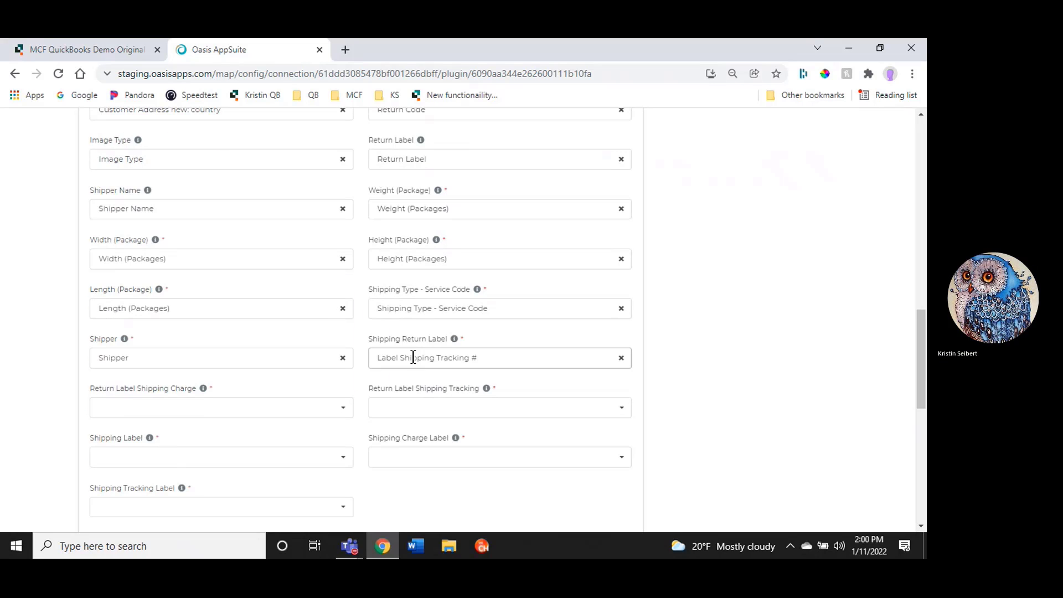
pyautogui.click(451, 355)
pyautogui.write('shipping return')
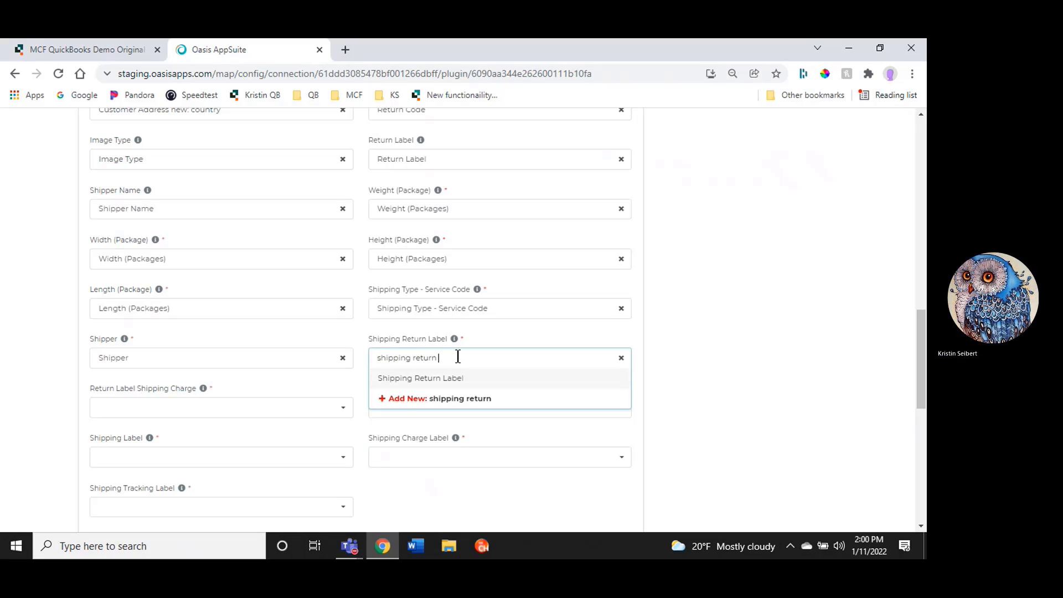
pyautogui.click(421, 377)
# Map Return Label Shipping Charge to Return Label Shipping Charge and Return Label Shipping Tracking to Return Label Shipping Tracking #
pyautogui.click(166, 410)
pyautogui.write('return label')
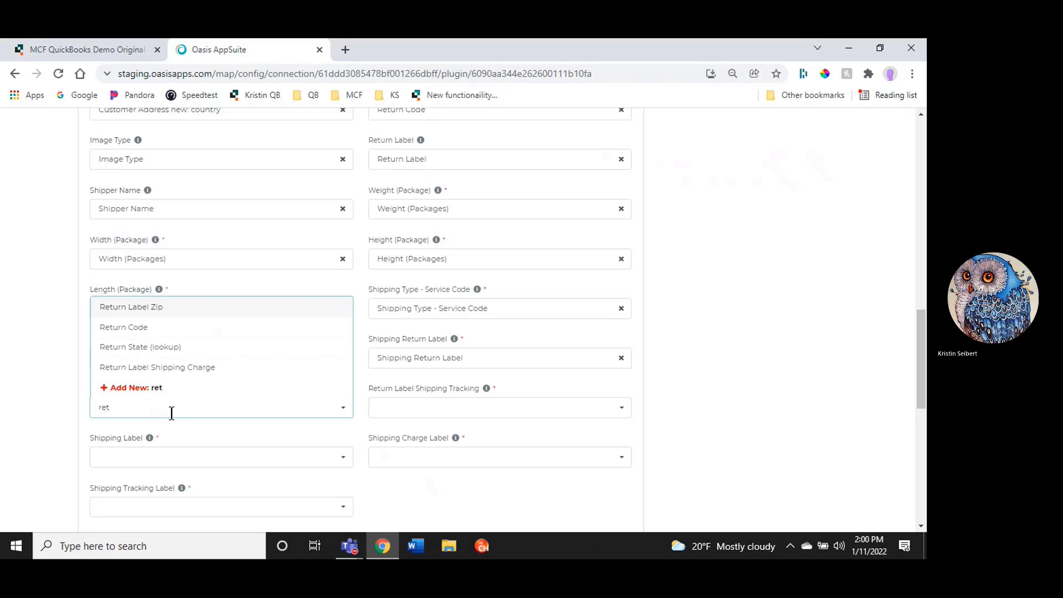
pyautogui.click(178, 369)
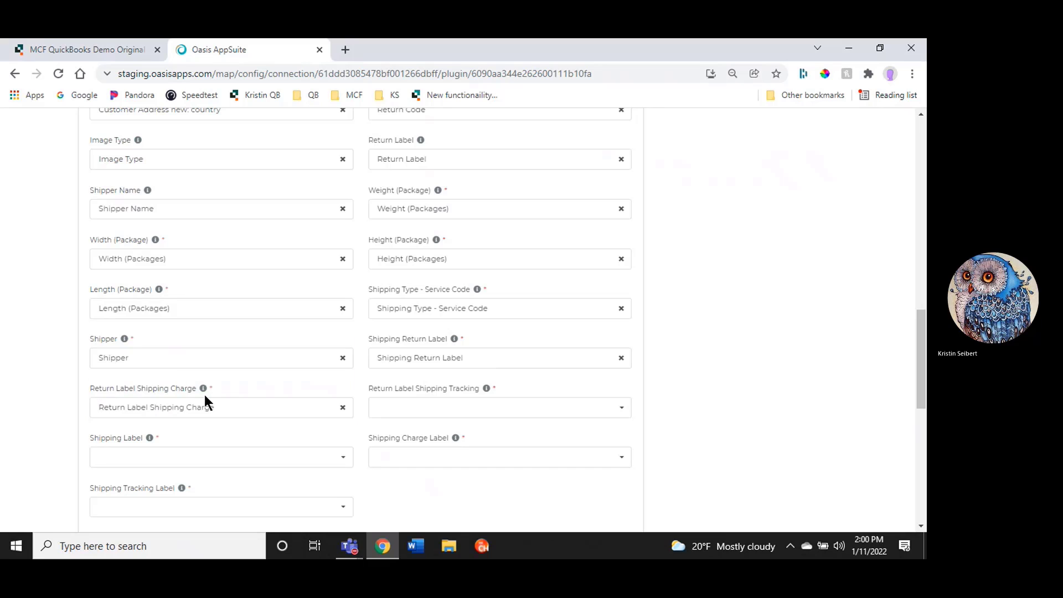
pyautogui.click(389, 409)
pyautogui.write('return shipping')
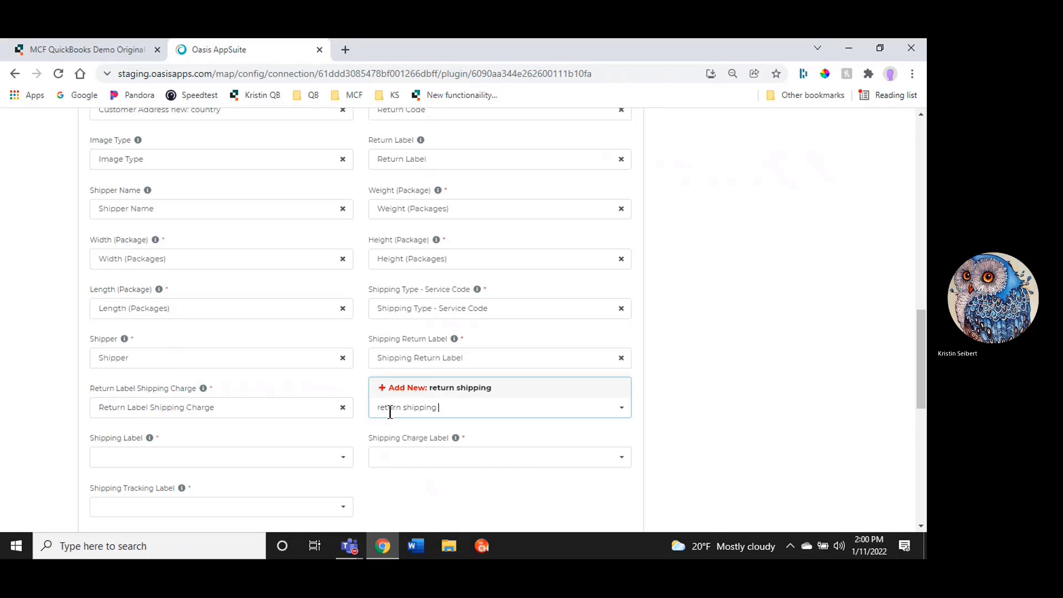
pyautogui.click(563, 441)
pyautogui.click(444, 412)
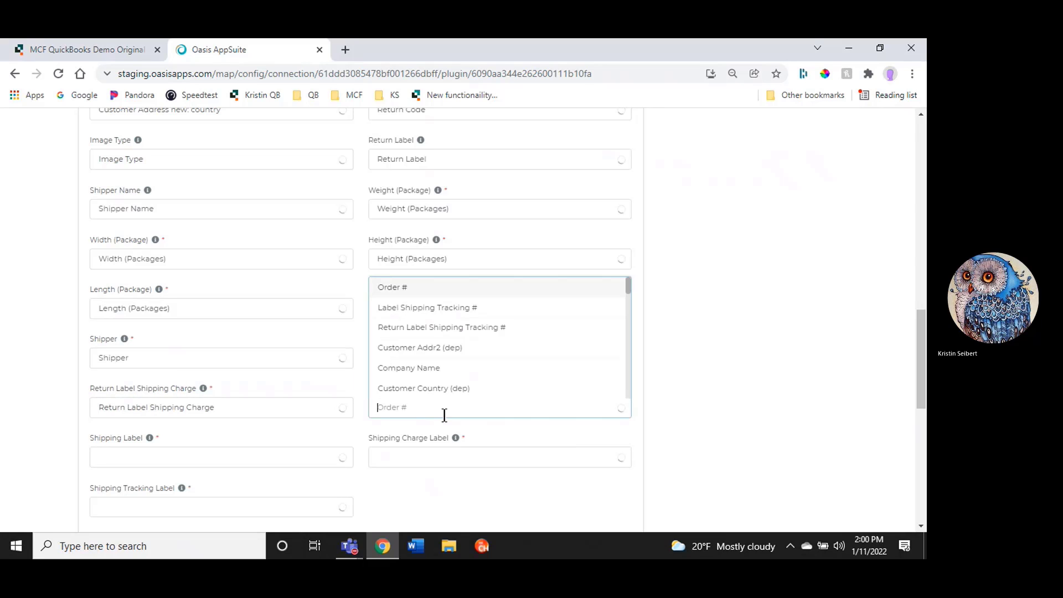
pyautogui.click(493, 425)
pyautogui.click(451, 409)
pyautogui.write('tracking')
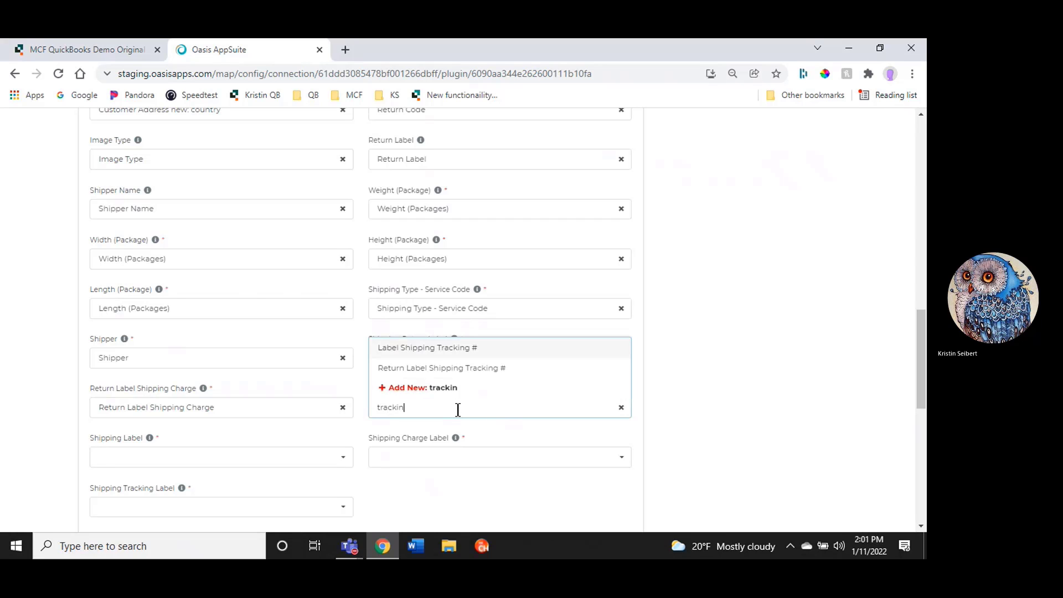
pyautogui.click(467, 369)
# Map Shipping Label to Shipping Label and Shipping Charge Label to Shipping Charge Label
pyautogui.scroll(-3, 664, 404)
pyautogui.click(178, 321)
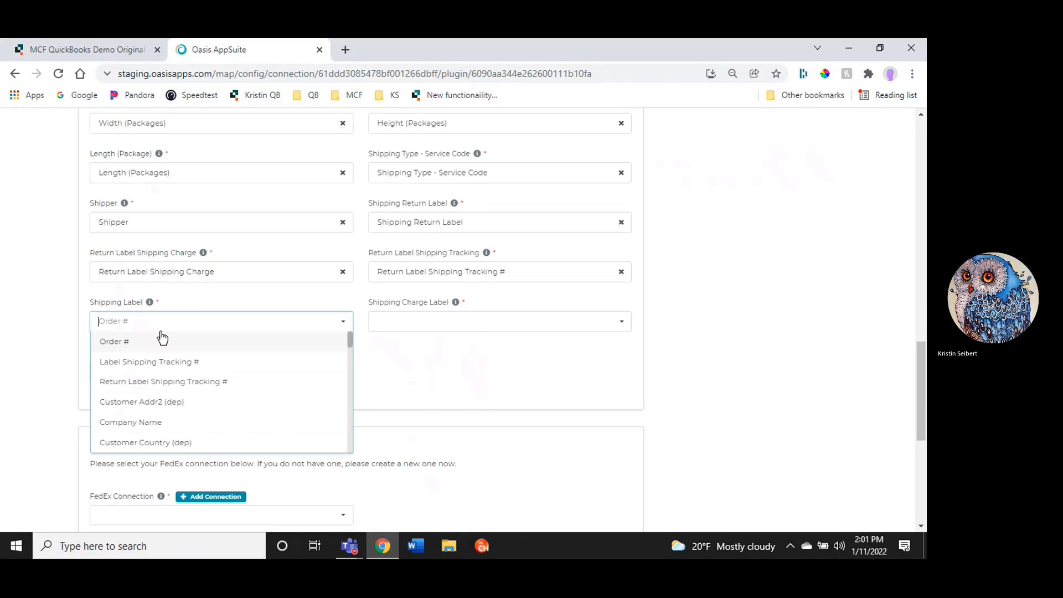
pyautogui.write('label')
pyautogui.click(155, 387)
pyautogui.click(463, 326)
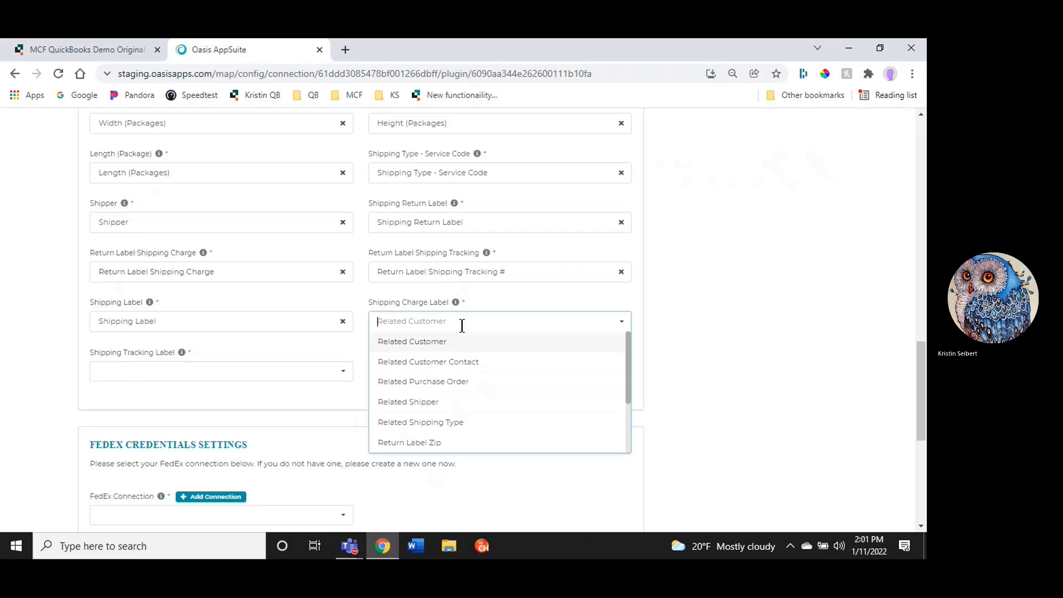
pyautogui.write('label')
pyautogui.click(398, 361)
# Map Shipping Tracking Label to Label Shipping Tracking #
pyautogui.click(332, 370)
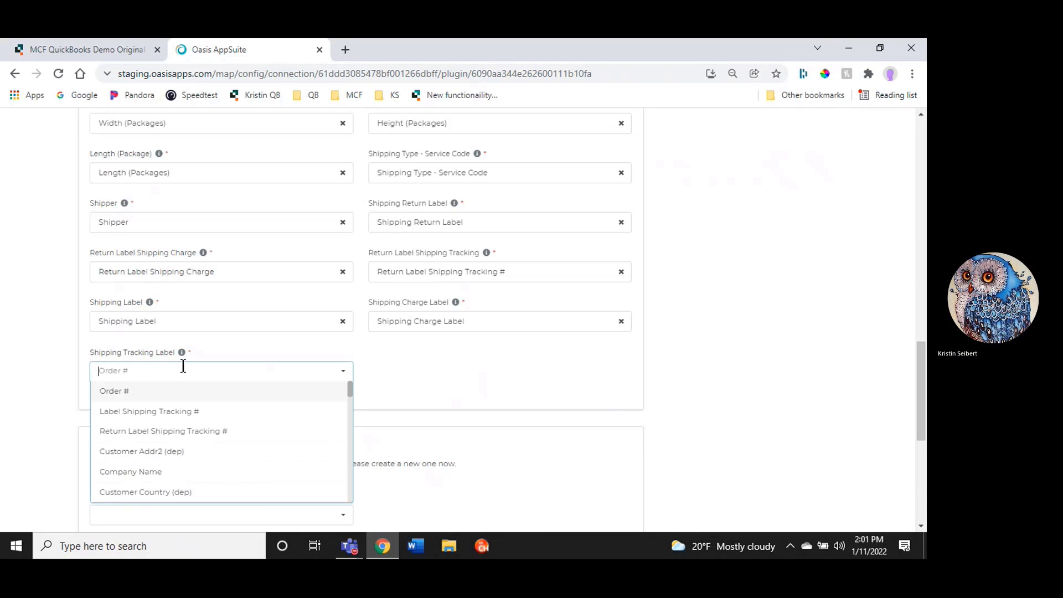
pyautogui.write('label')
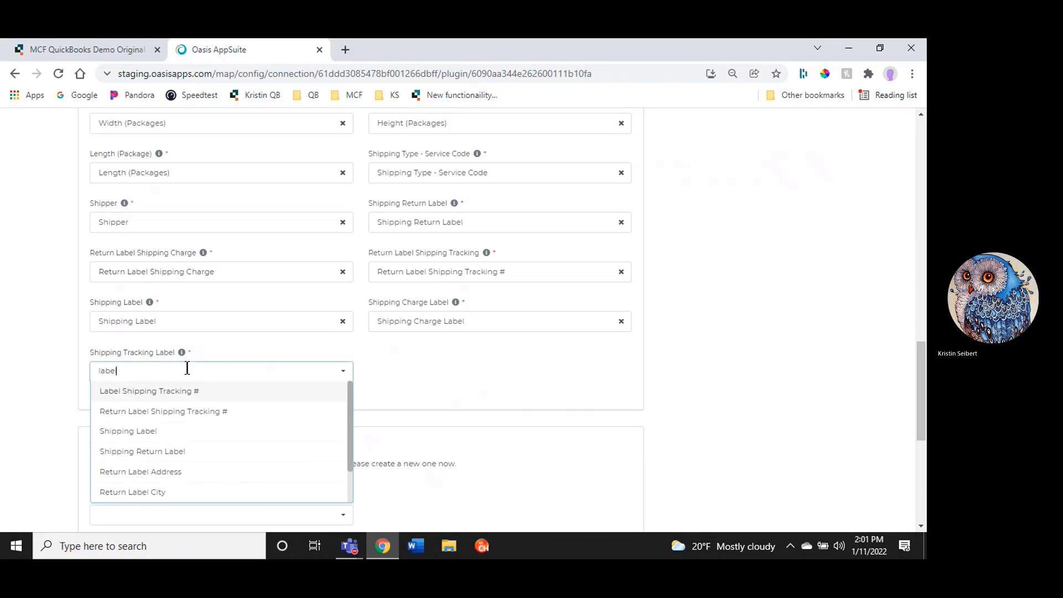
pyautogui.scroll(-2, 147, 418)
pyautogui.scroll(2, 138, 432)
pyautogui.click(132, 395)
pyautogui.scroll(-2, 44, 396)
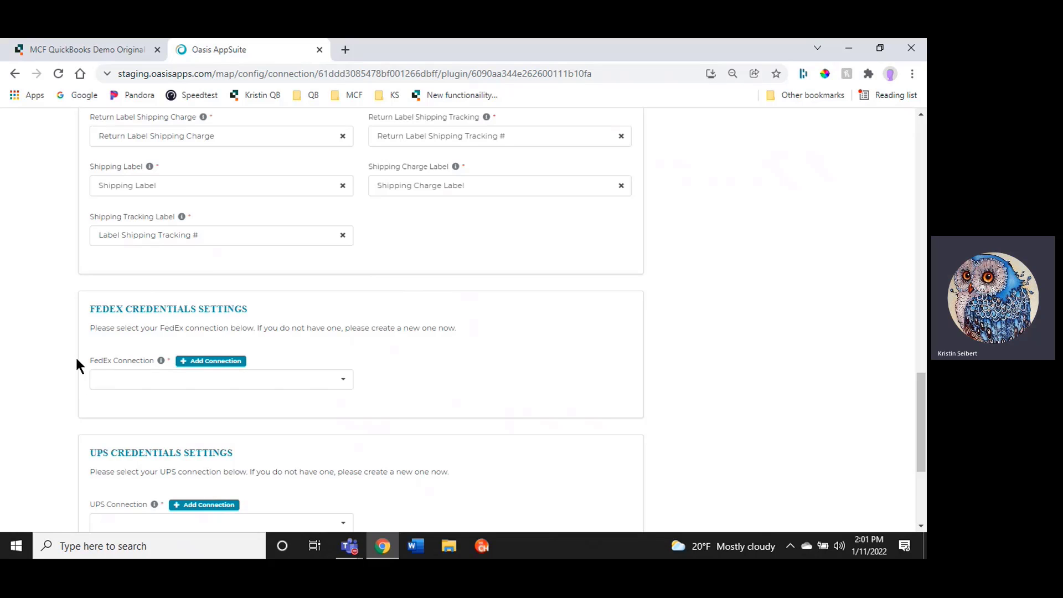
# Open a new FedEx connection form and paste the account username into it
pyautogui.scroll(-1, 60, 347)
pyautogui.scroll(-1, 57, 349)
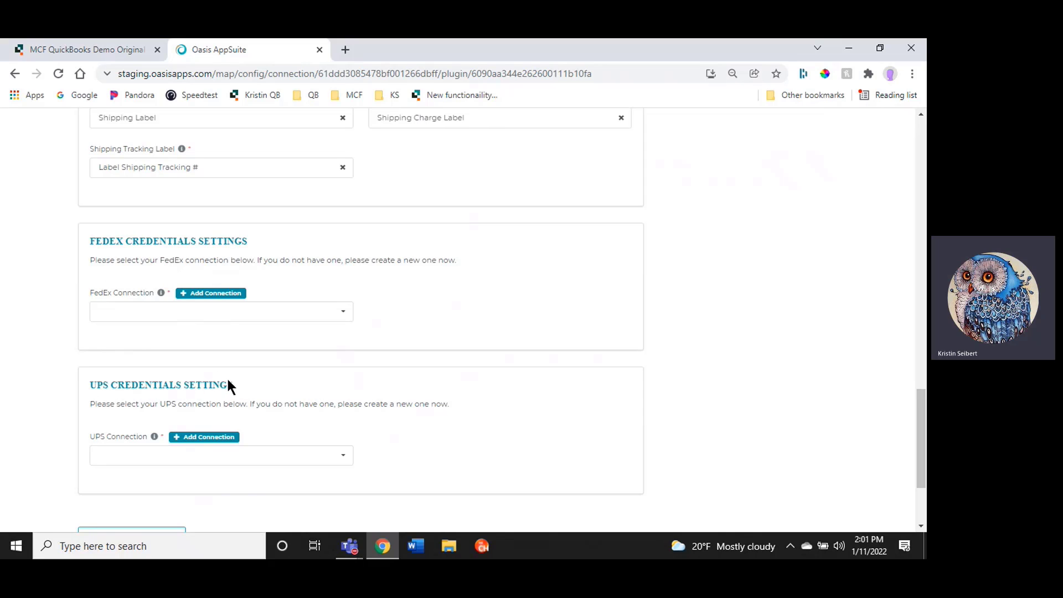
pyautogui.click(194, 298)
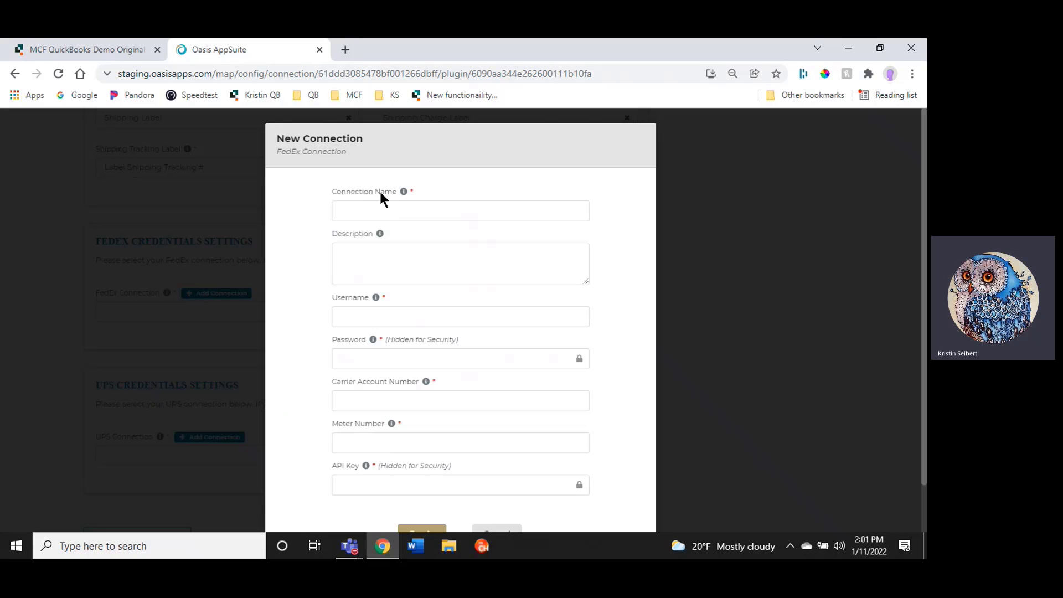
pyautogui.click(360, 206)
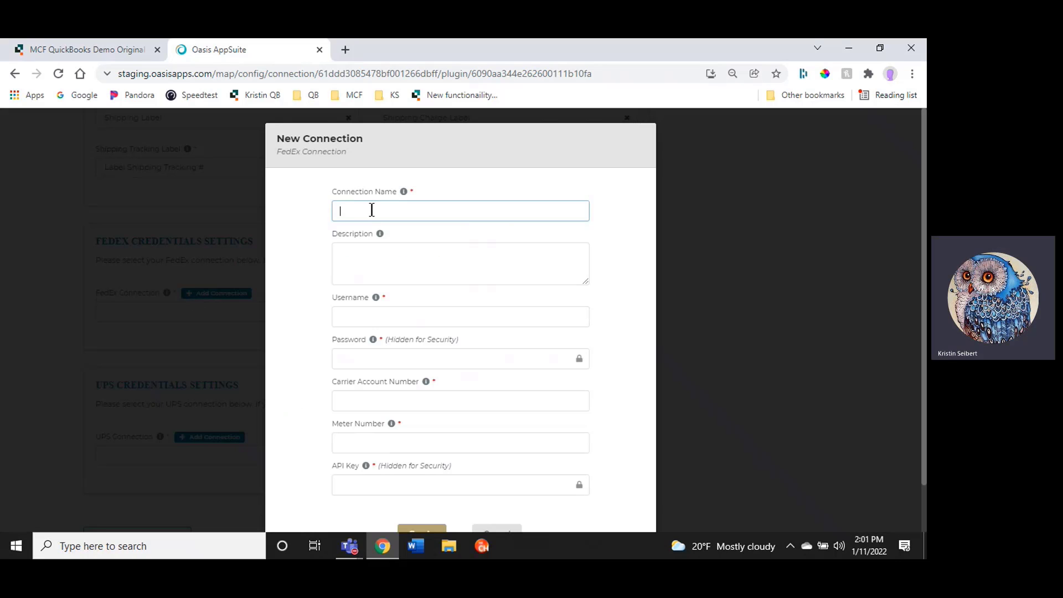
pyautogui.click(371, 249)
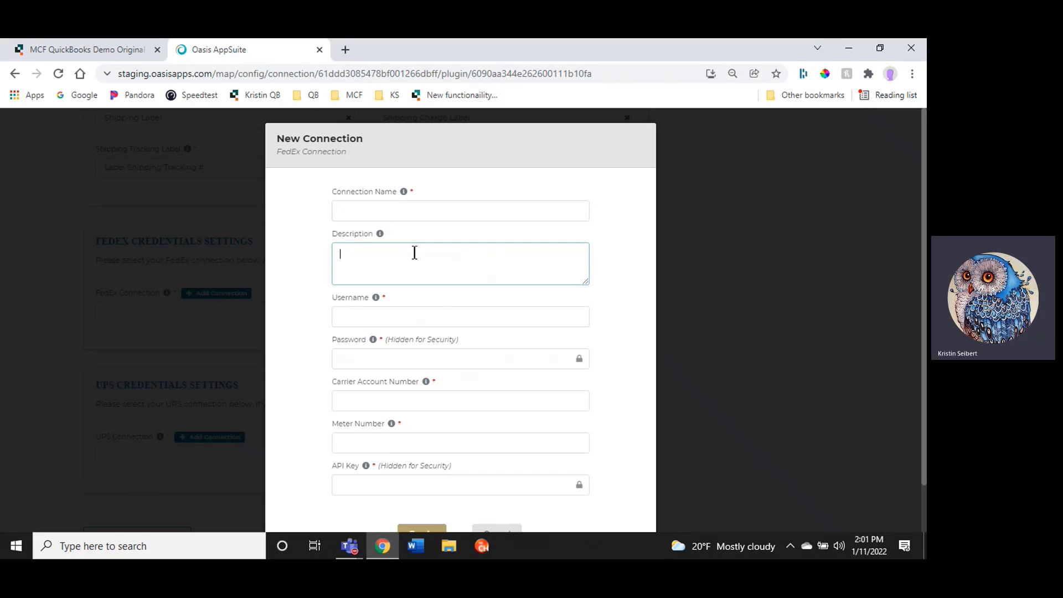
pyautogui.click(396, 308)
pyautogui.click(369, 355)
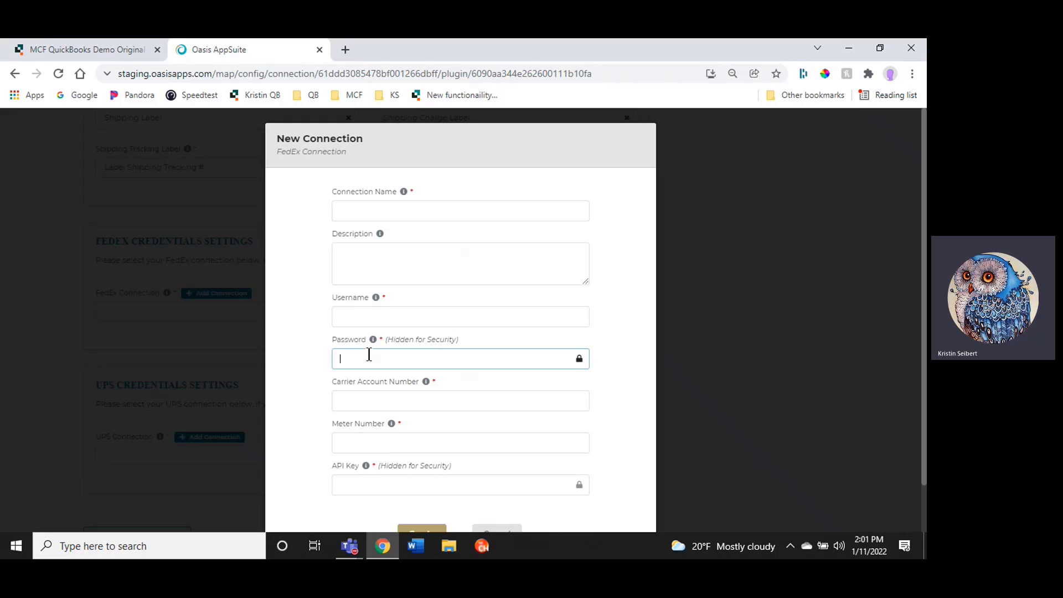
pyautogui.click(385, 398)
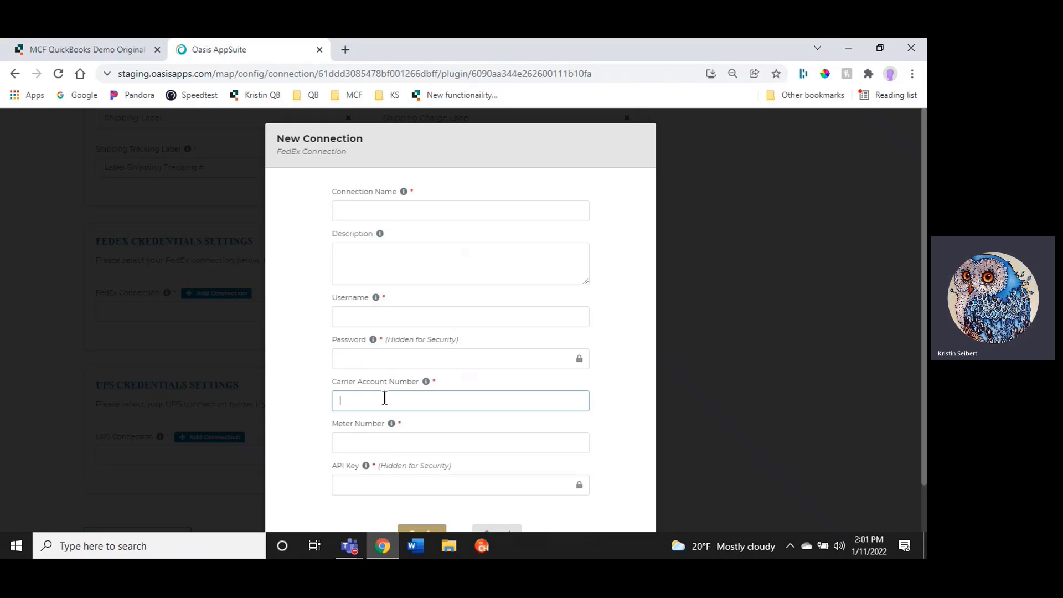
pyautogui.click(369, 438)
pyautogui.click(366, 486)
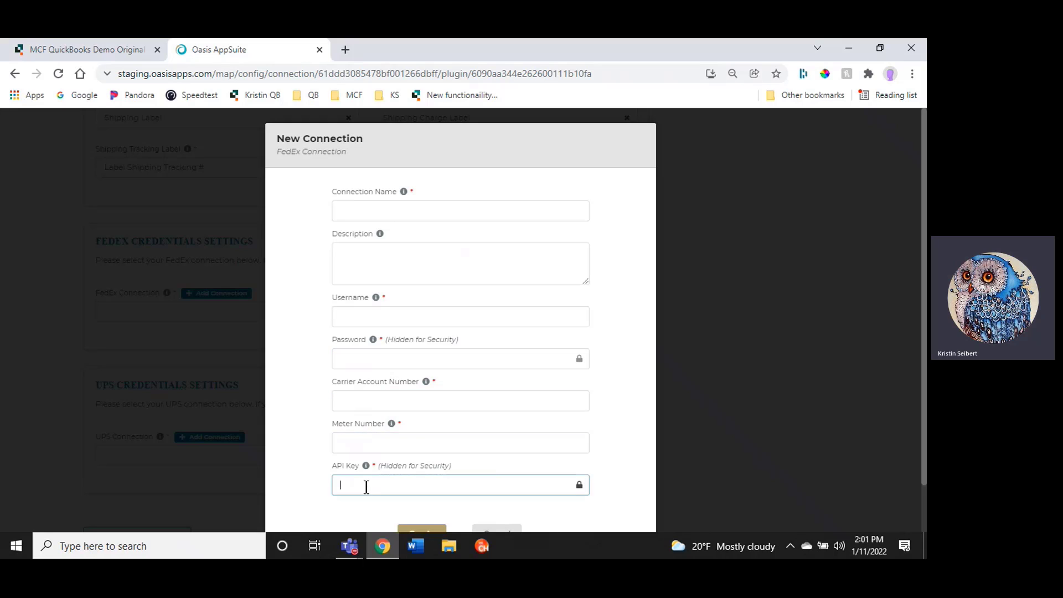
pyautogui.click(354, 216)
pyautogui.click(366, 317)
pyautogui.write('McfShipManager')
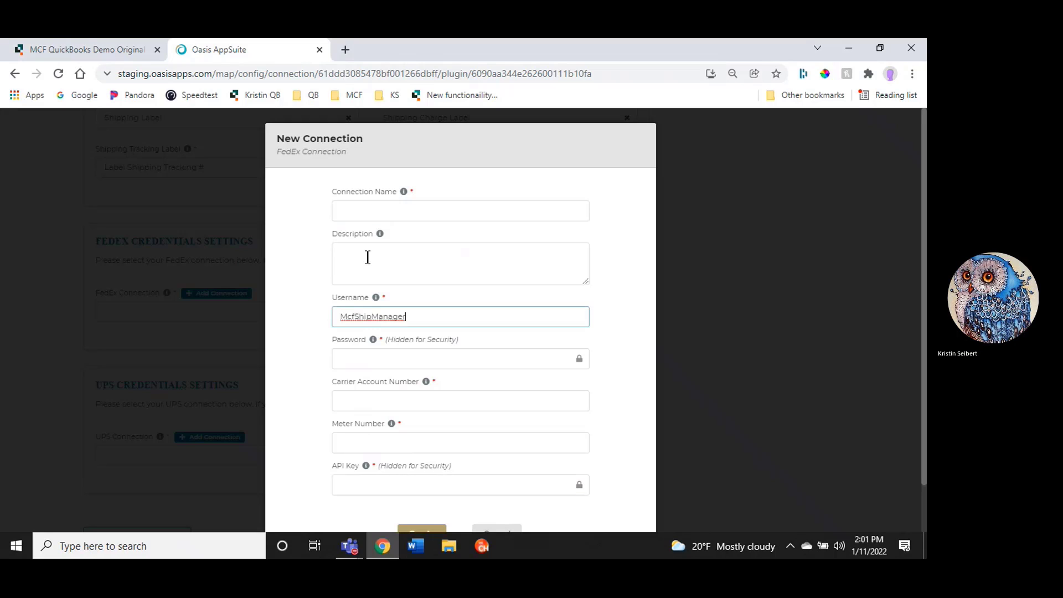
# Name the connection MS 2022, enter the password, carrier account number, meter number and API key, and create it
pyautogui.click(360, 214)
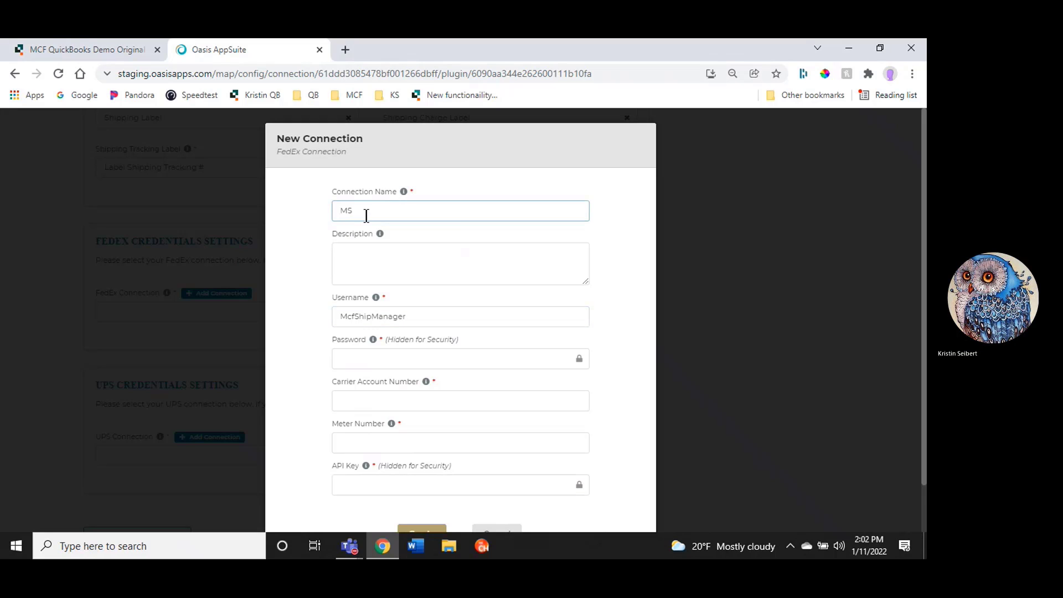
pyautogui.write('MS 2022')
pyautogui.click(360, 357)
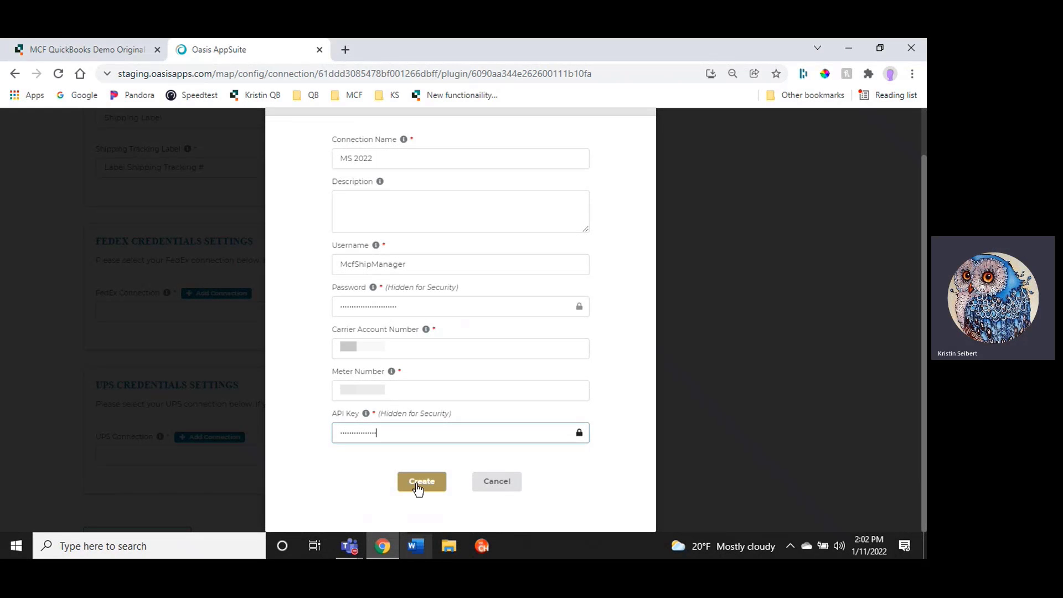
pyautogui.click(418, 486)
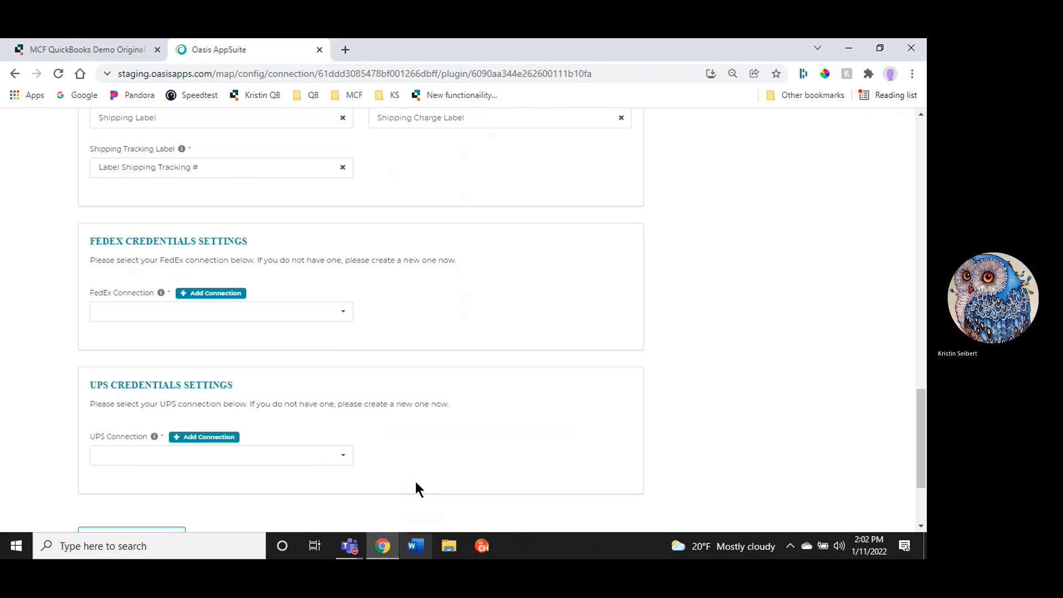
# Choose FedEx account as the FedEx connection and UPS account as the UPS connection, then save and continue
pyautogui.click(121, 311)
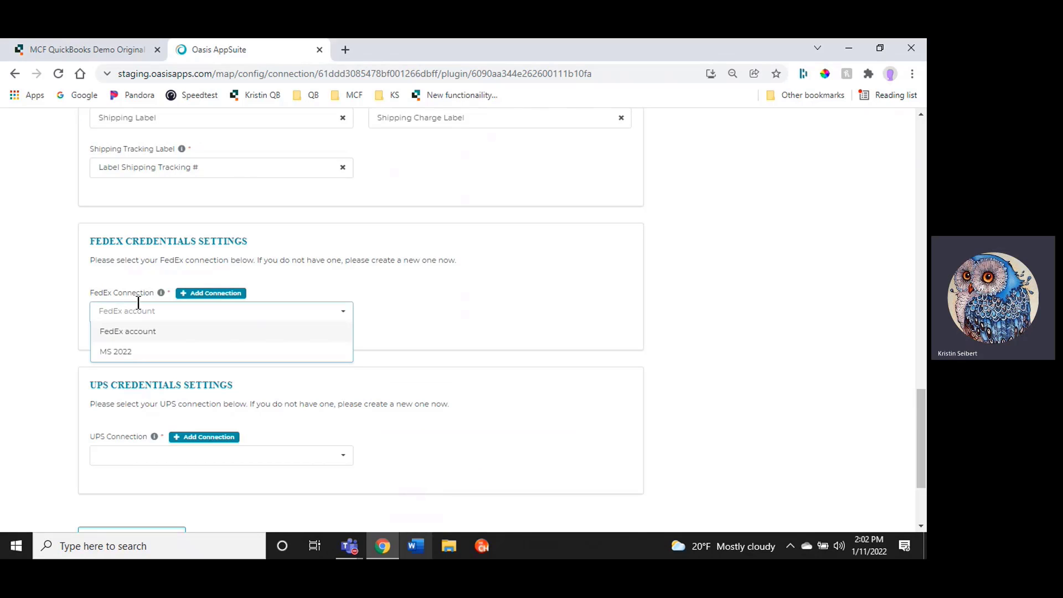
pyautogui.click(120, 335)
pyautogui.scroll(-1, 66, 321)
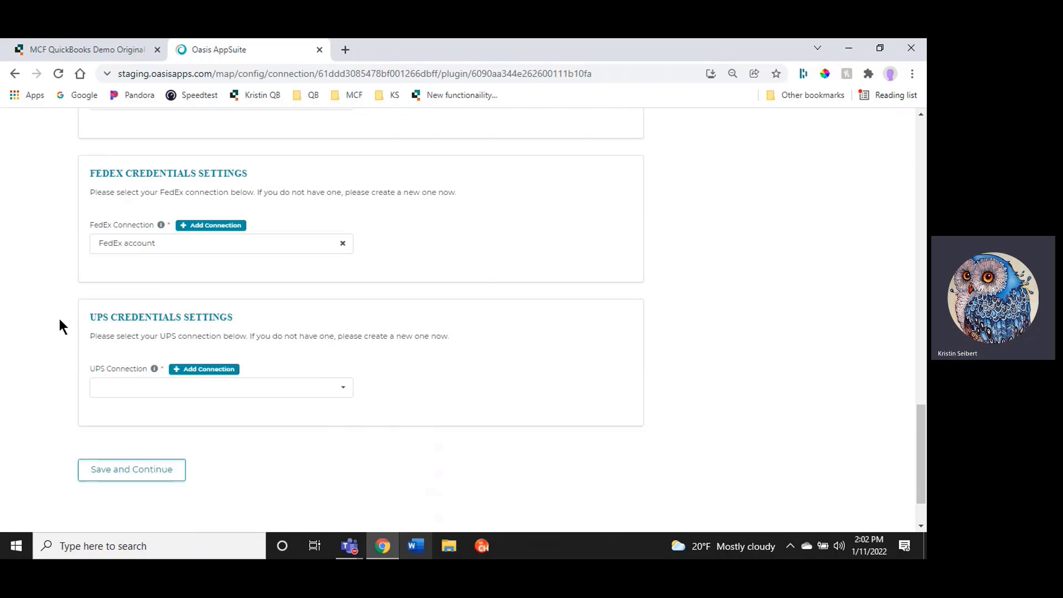
pyautogui.click(220, 371)
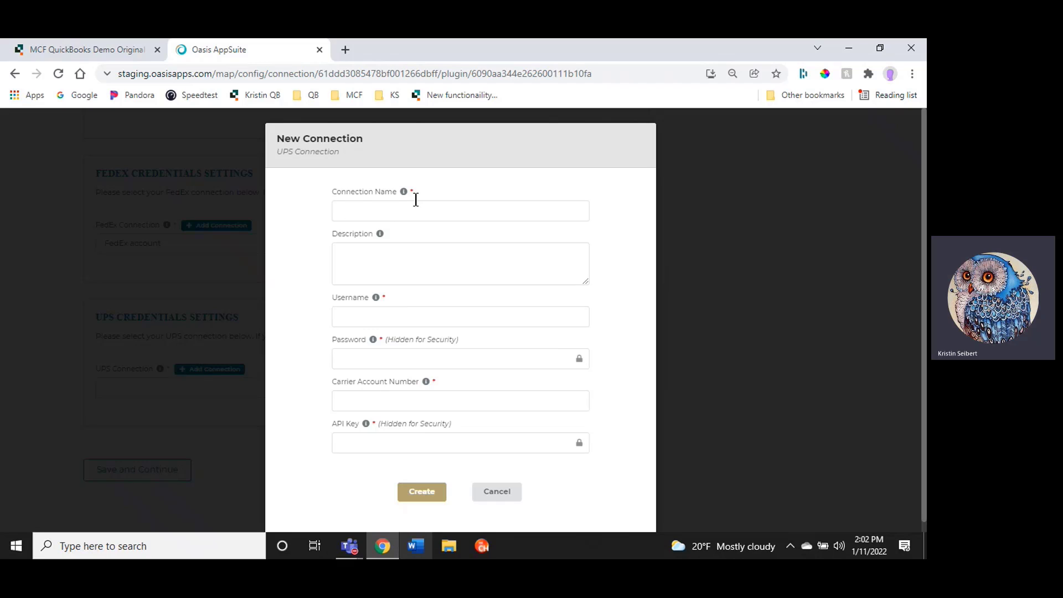
pyautogui.click(408, 248)
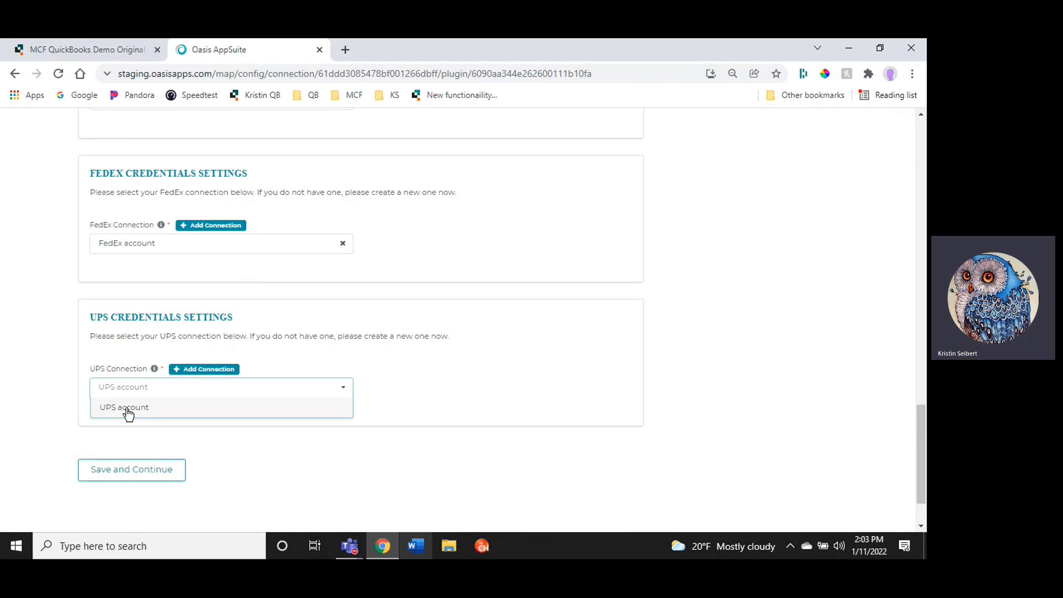
pyautogui.click(123, 409)
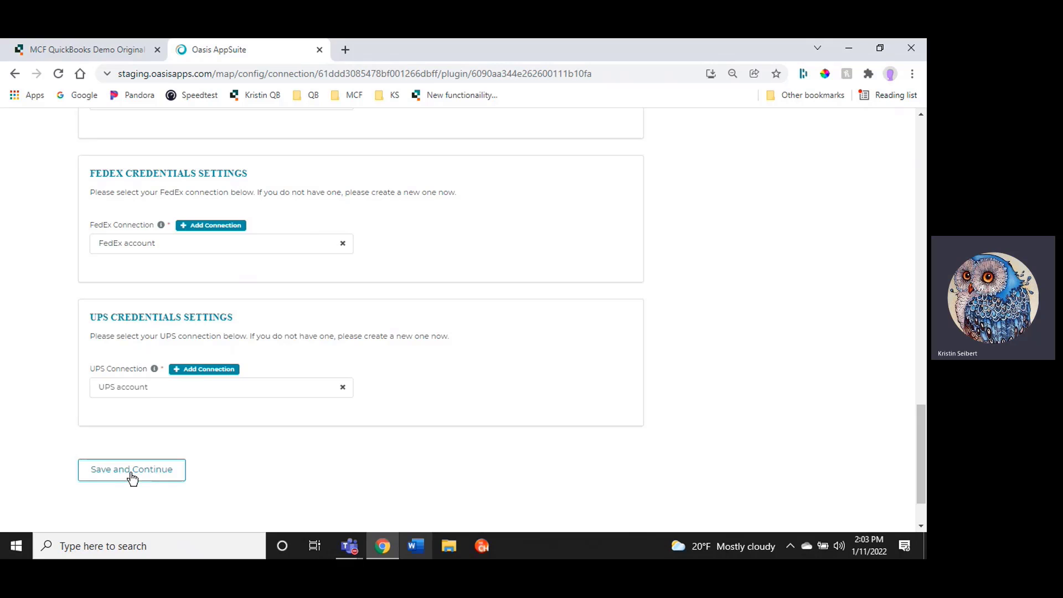
pyautogui.click(114, 480)
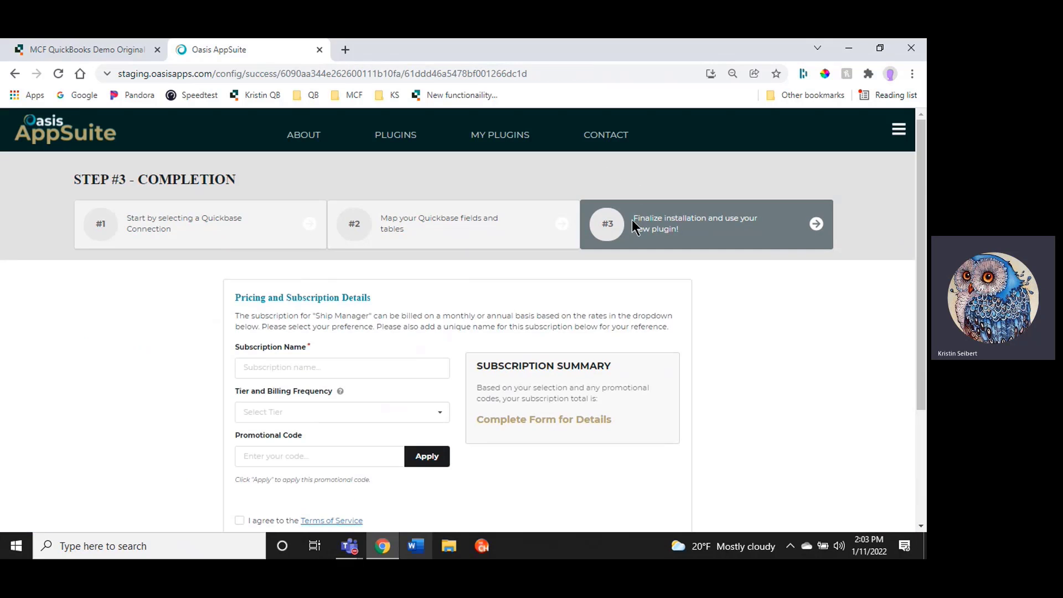
# Name the subscription MS2022 and choose the Tier 1 Billed Monthly - $55.00/mo plan
pyautogui.scroll(-1, 173, 308)
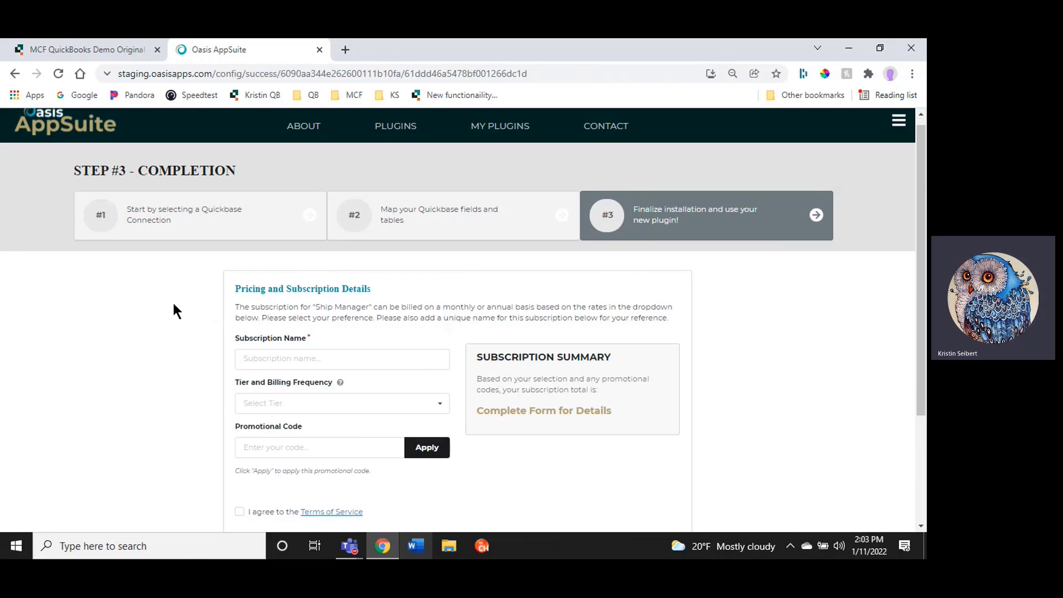
pyautogui.scroll(-1, 176, 310)
pyautogui.click(254, 299)
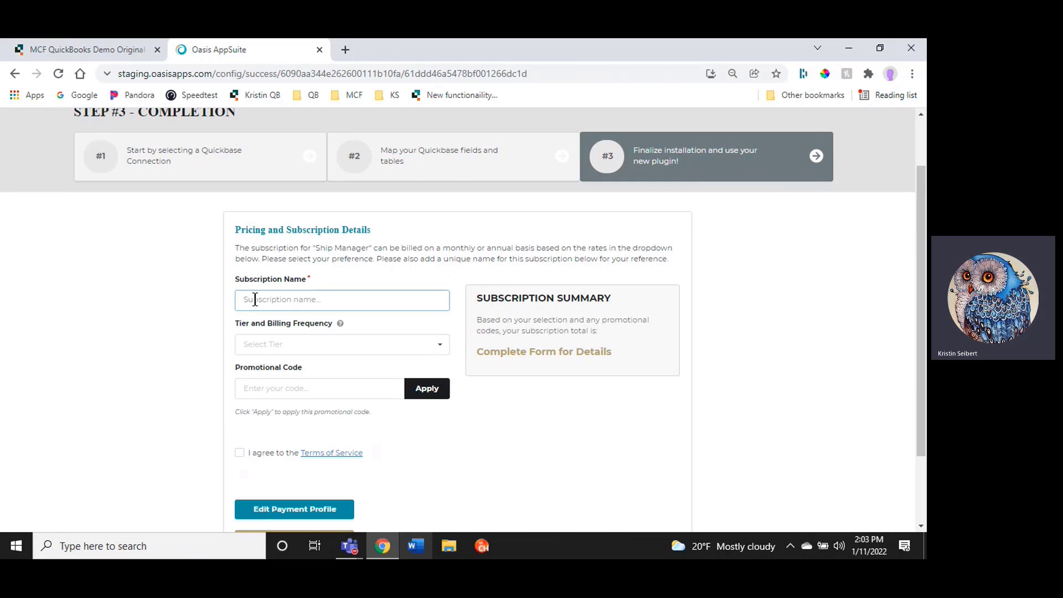
pyautogui.write('MS2022')
pyautogui.click(268, 347)
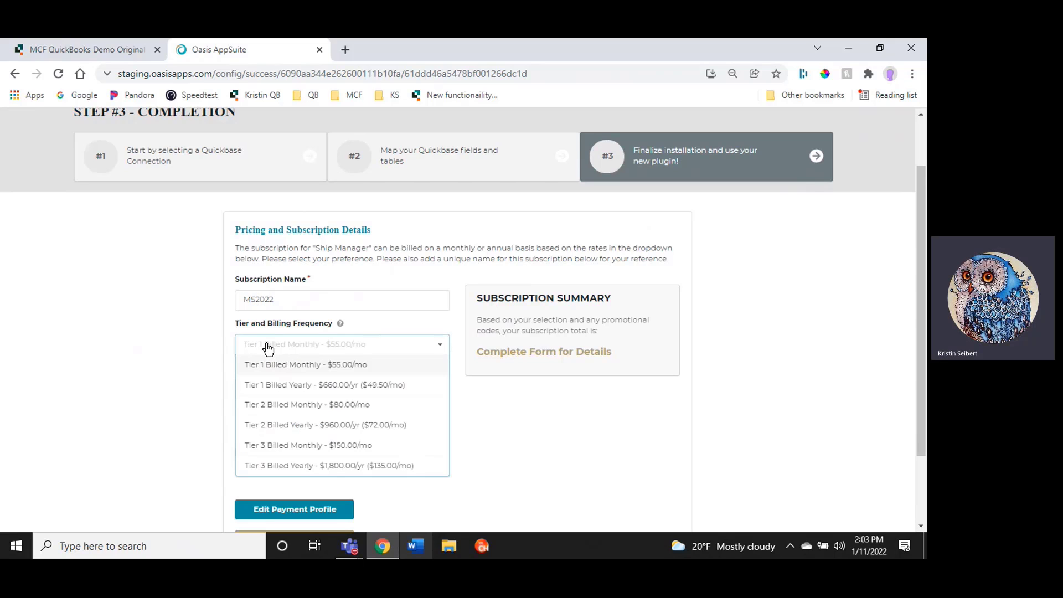
pyautogui.click(274, 366)
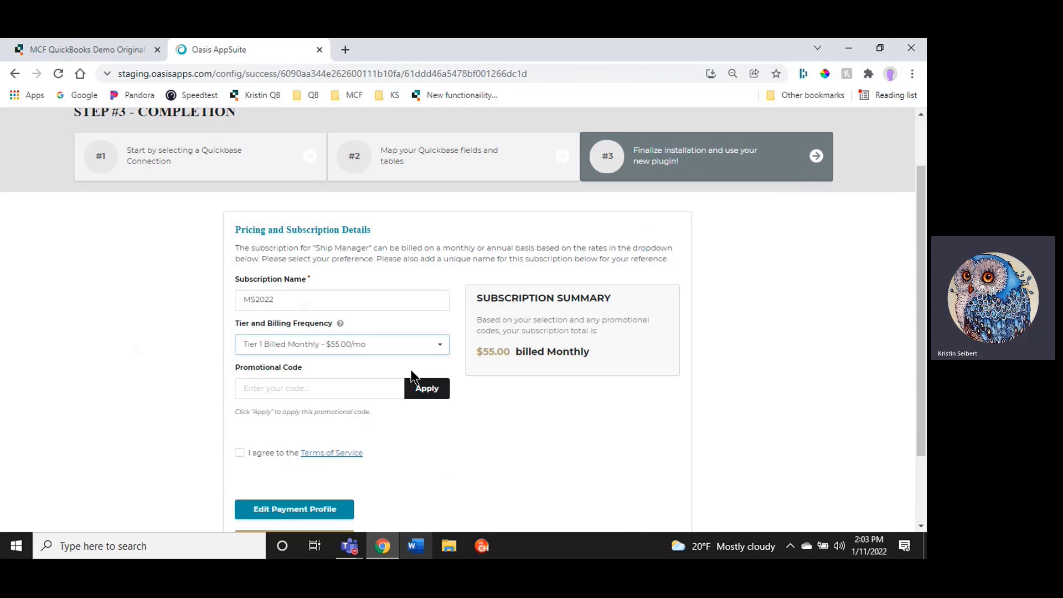
# Agree to the Terms of Service and submit the subscription
pyautogui.click(283, 392)
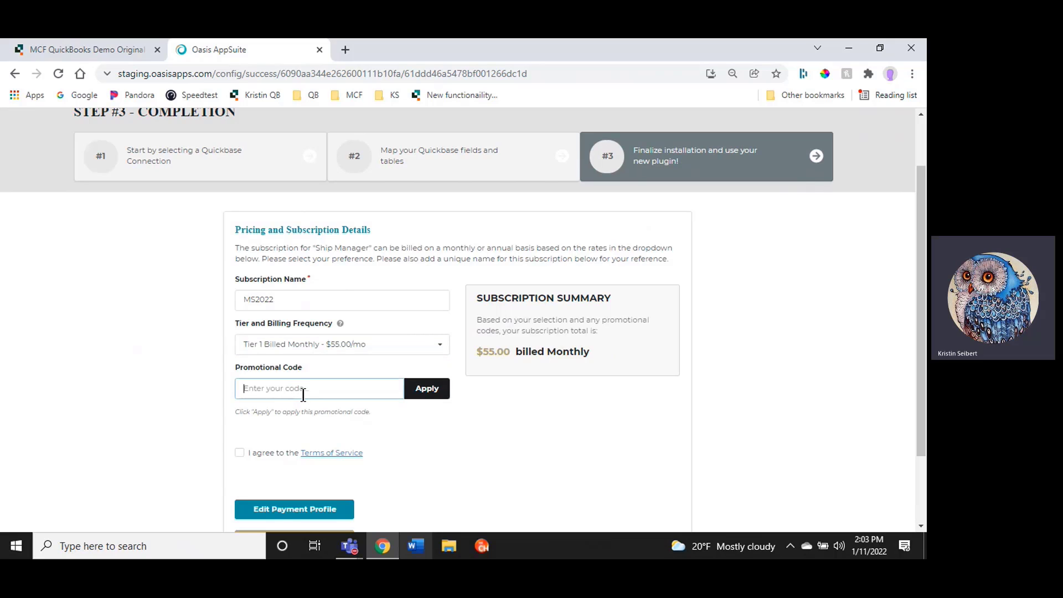
pyautogui.scroll(-1, 209, 381)
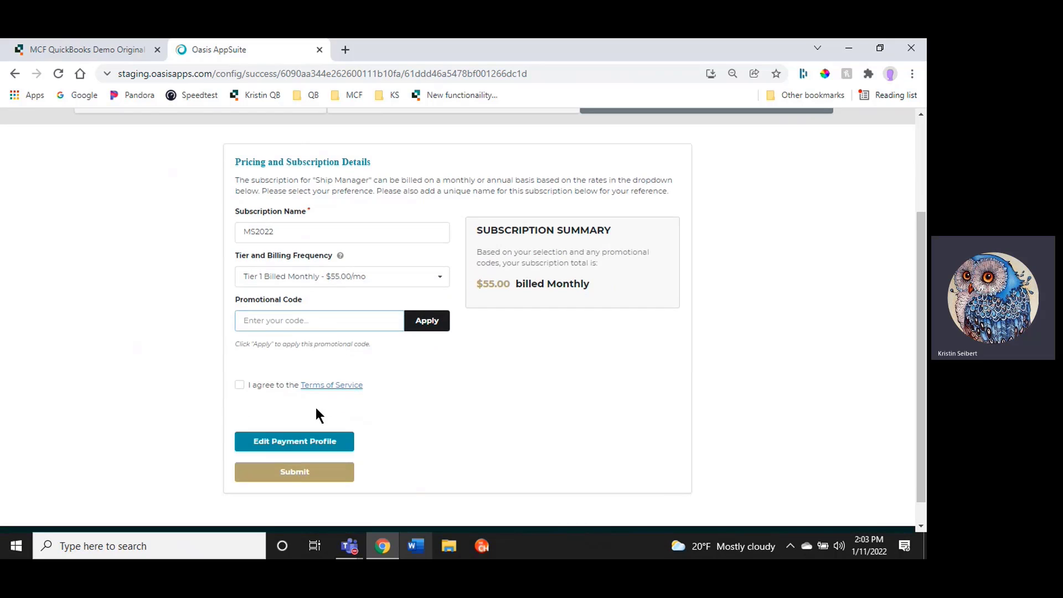
pyautogui.click(239, 388)
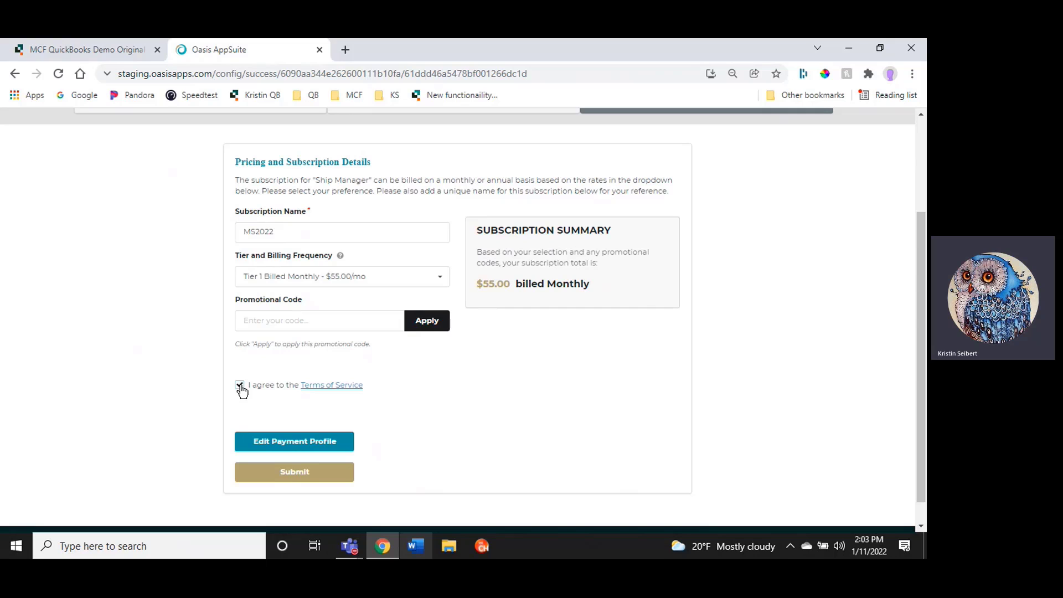
pyautogui.click(294, 475)
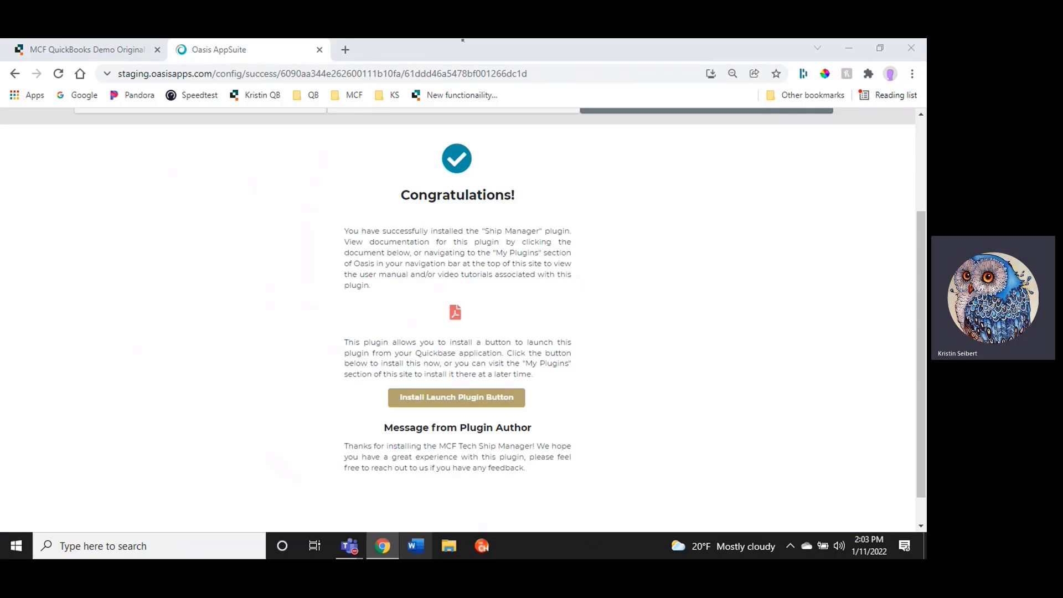
# Install the launch plugin button for Ship Manager into the Quickbase app
pyautogui.scroll(1, 564, 388)
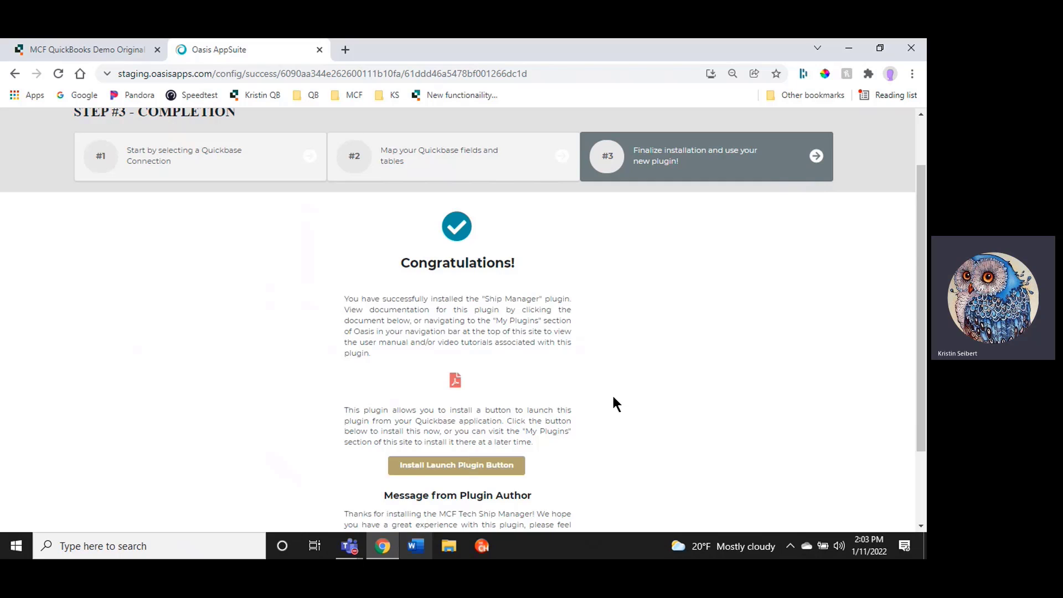
pyautogui.scroll(-1, 561, 366)
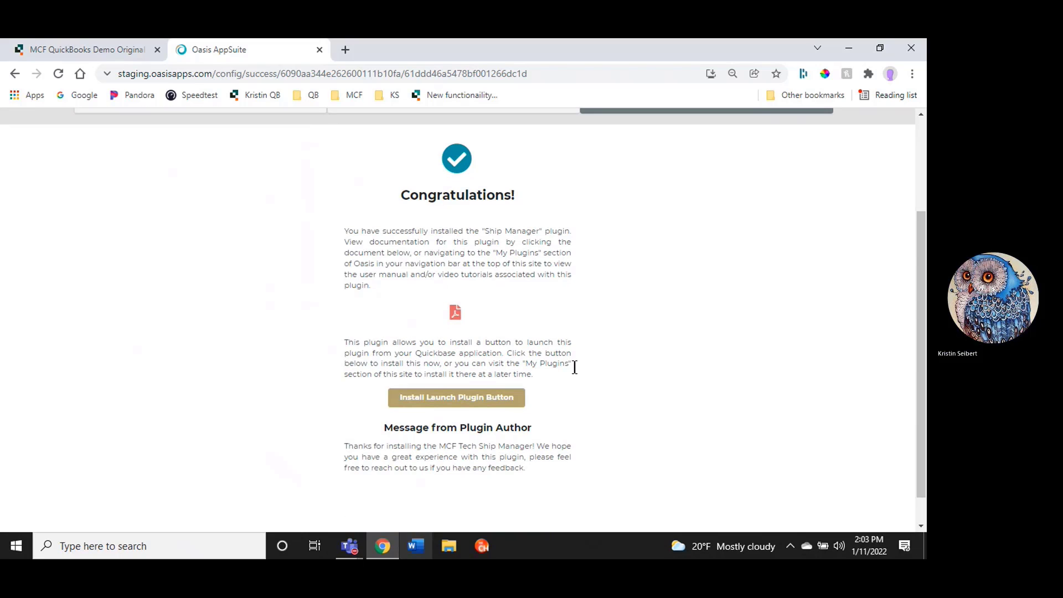
pyautogui.click(457, 399)
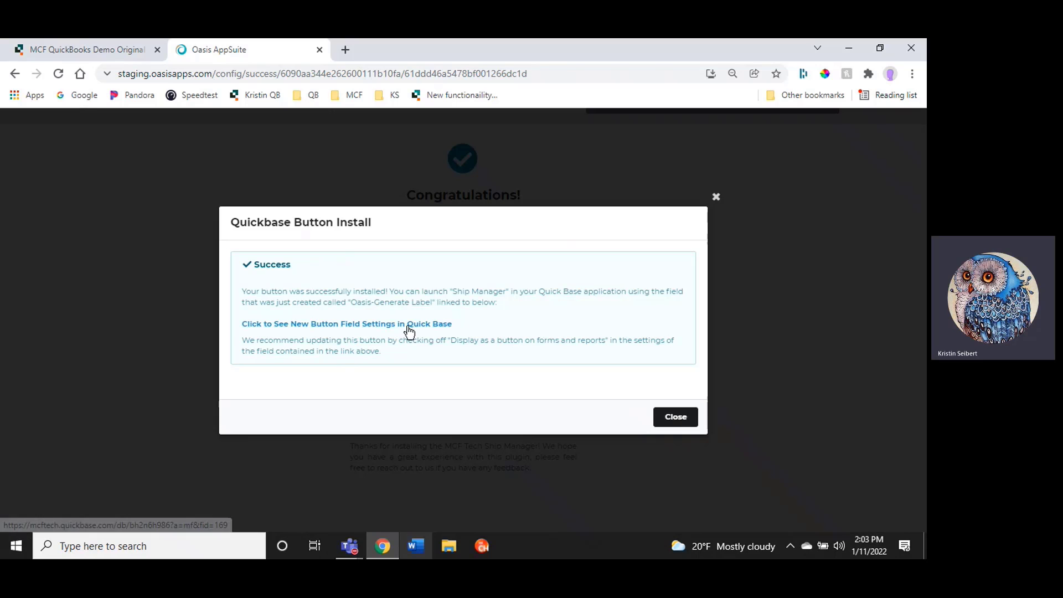
# In the Quickbase order record, add the Oasis-Generate Label field to the form before Sender Name
pyautogui.click(55, 49)
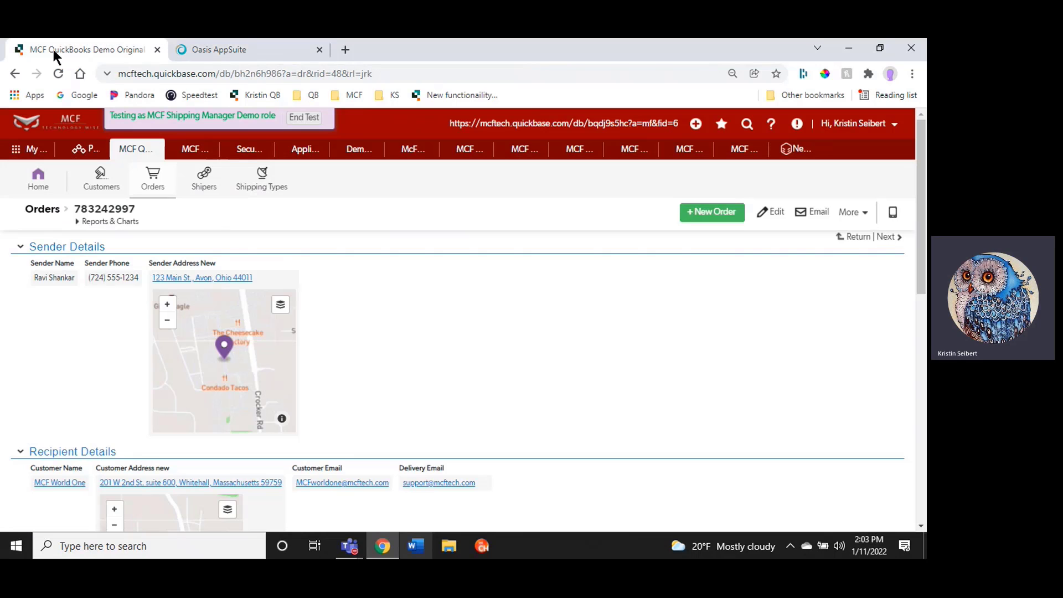
pyautogui.rightClick(65, 263)
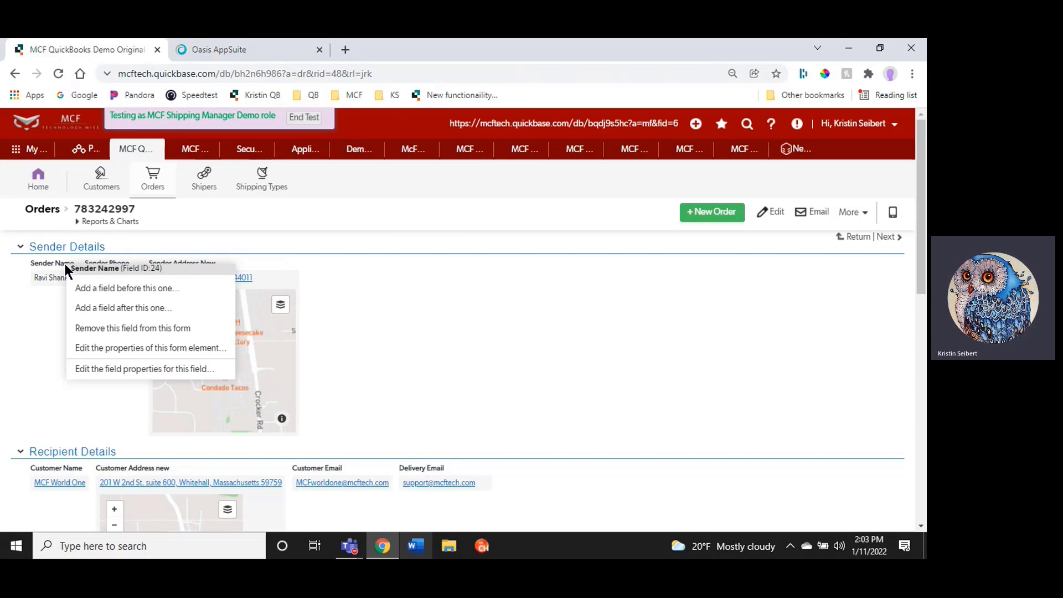
pyautogui.click(99, 290)
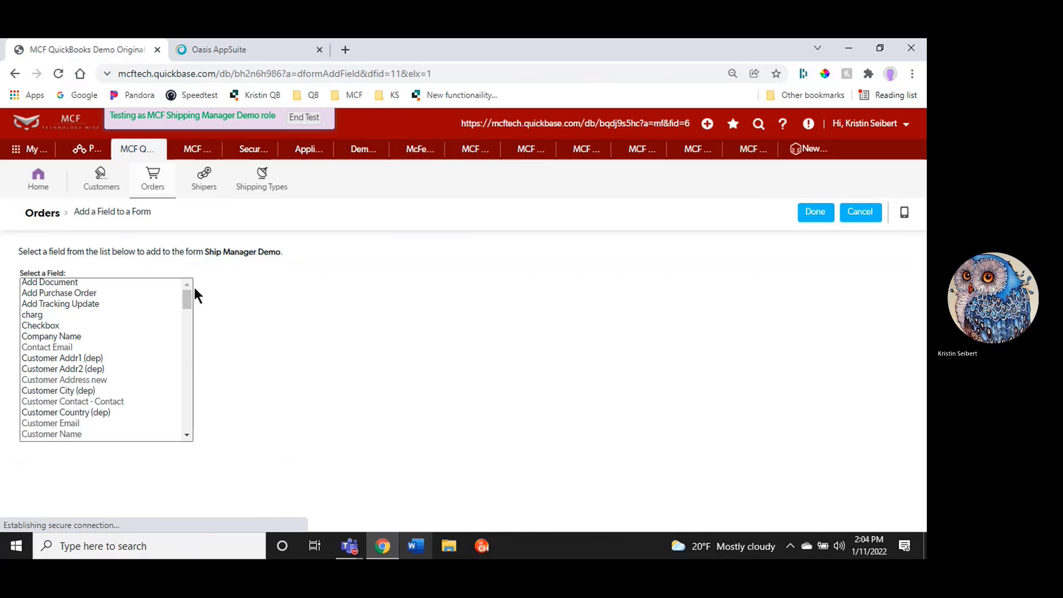
pyautogui.moveTo(188, 303); pyautogui.dragTo(188, 350)
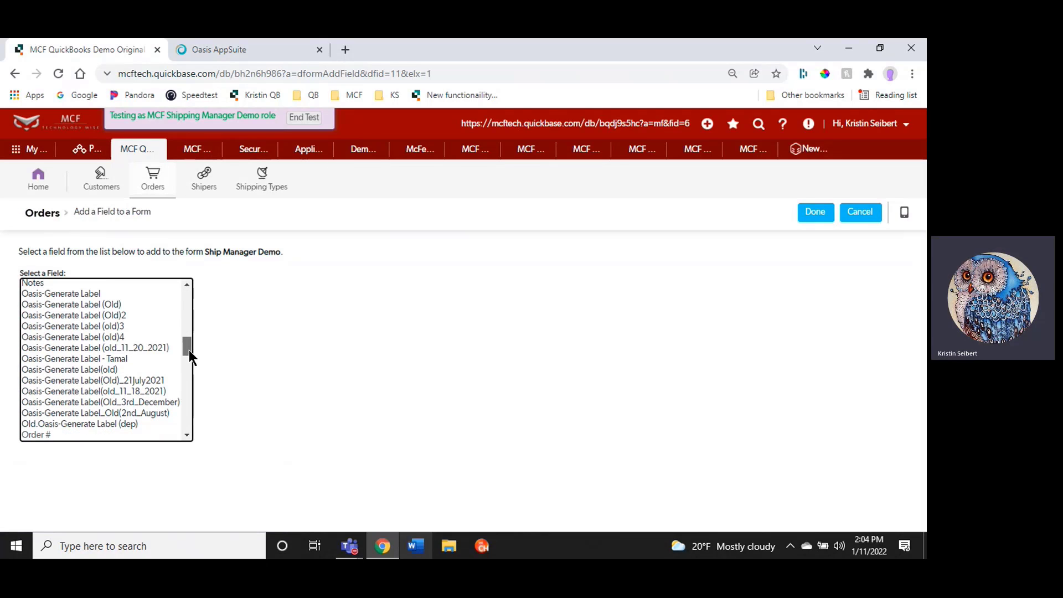
pyautogui.click(37, 294)
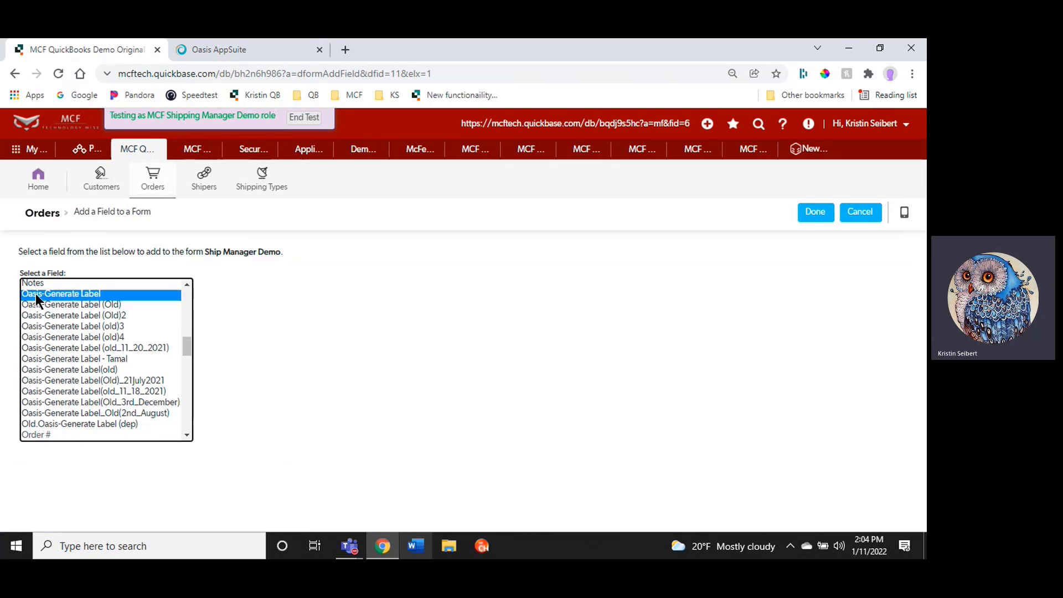
pyautogui.click(815, 214)
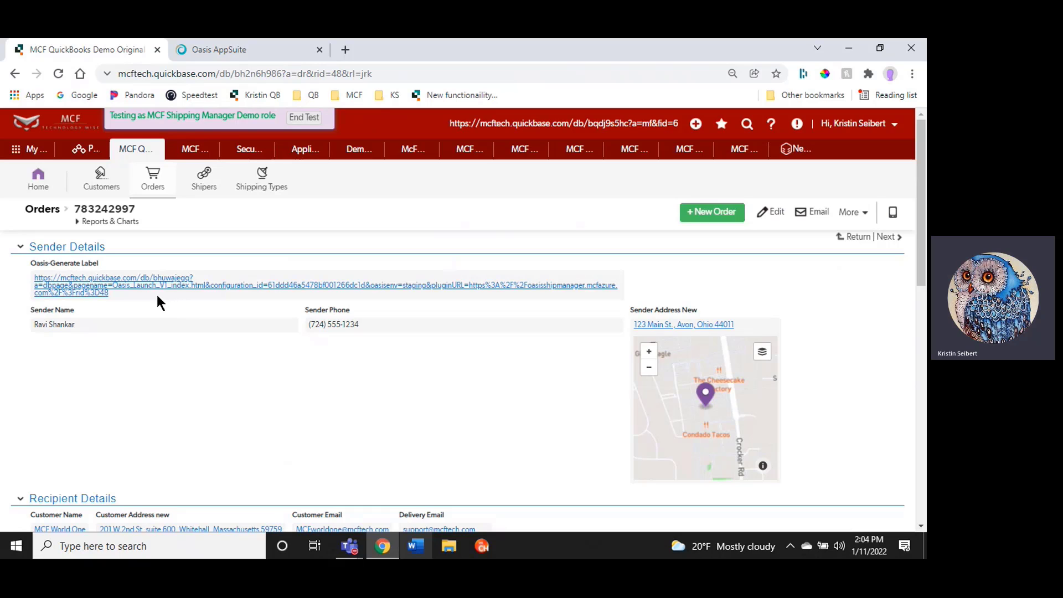
# Open the Oasis-Generate Label form element's properties and move it above the Sender Details section heading
pyautogui.rightClick(148, 297)
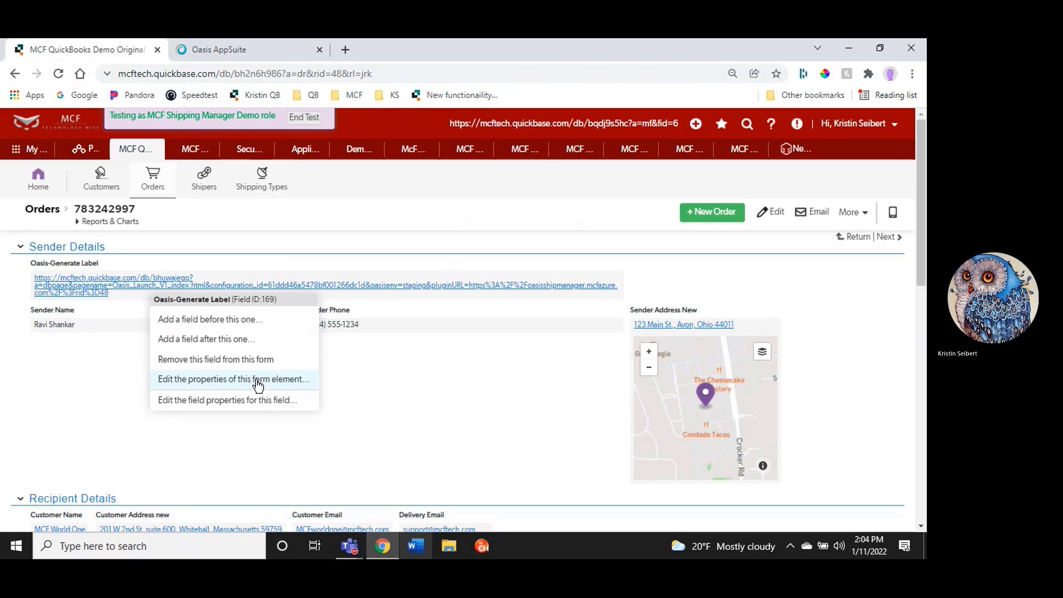
pyautogui.click(193, 383)
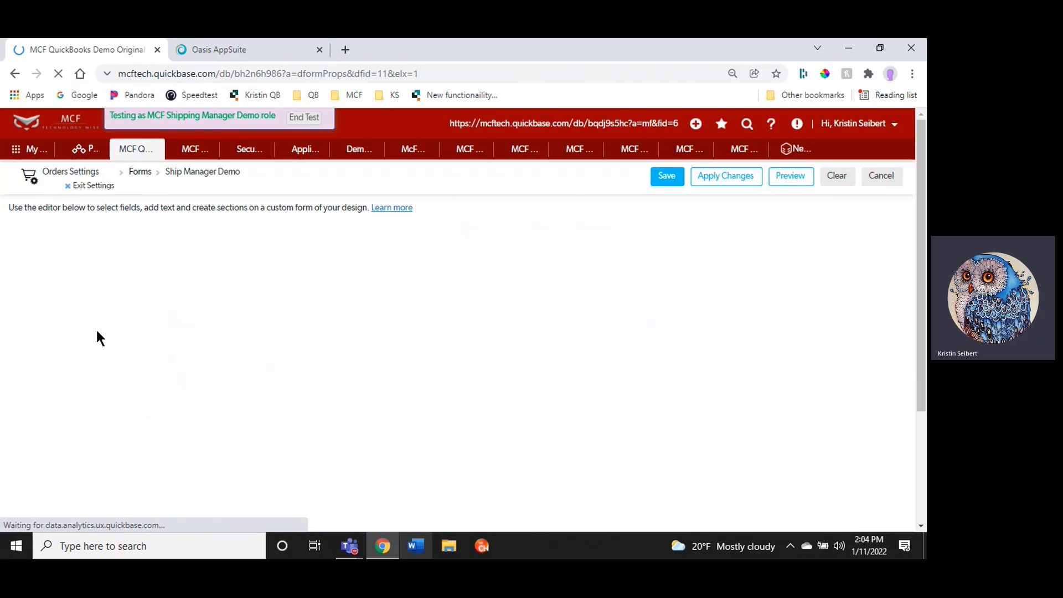
pyautogui.click(18, 484)
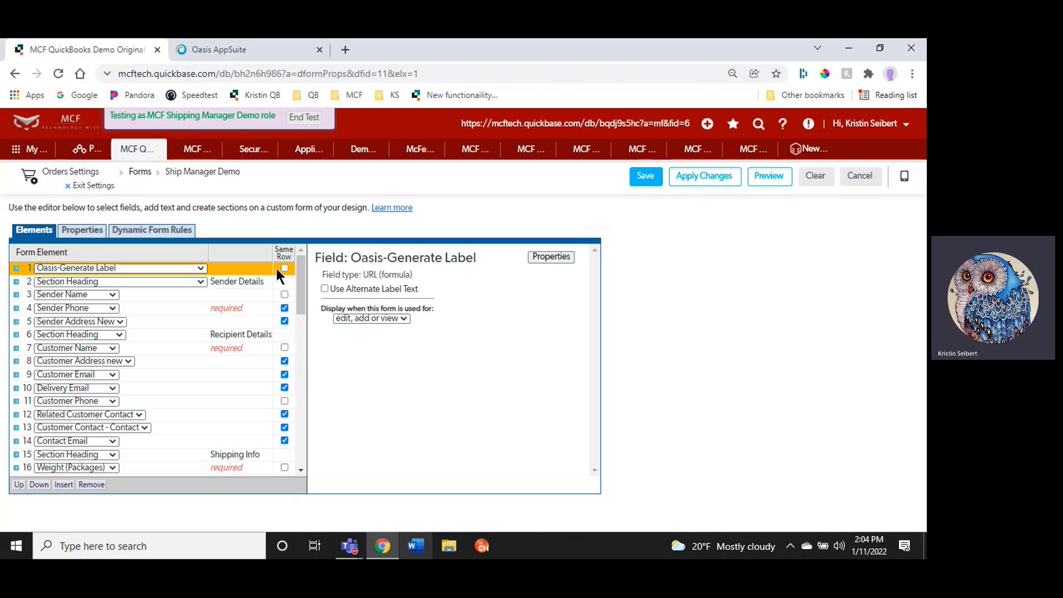
# Enable alternate label text for the Oasis-Generate Label element, leaving it blank, and save the form
pyautogui.click(324, 288)
pyautogui.click(646, 176)
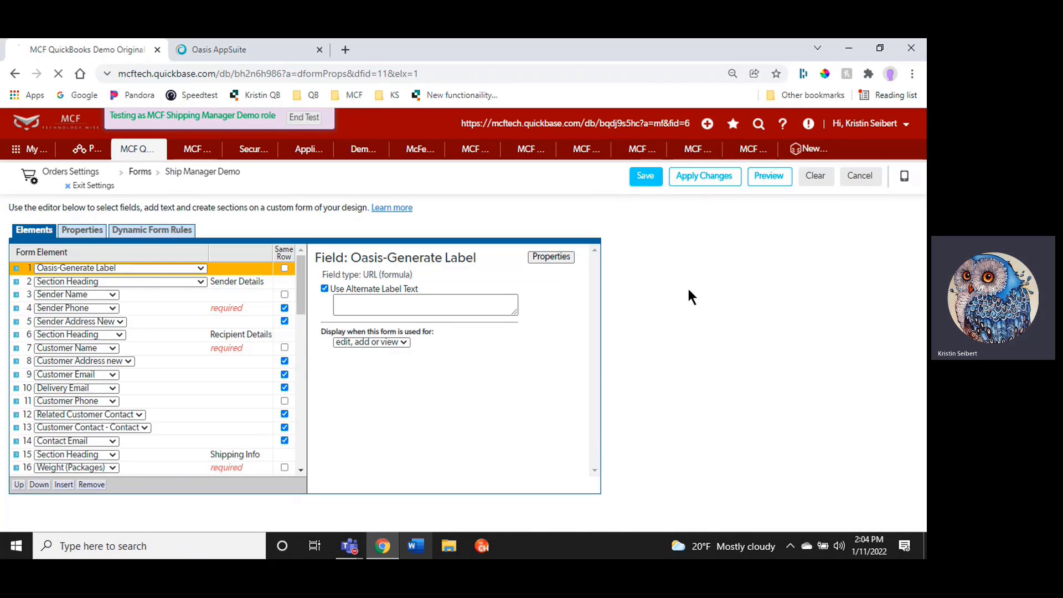
# Open the Oasis-Generate Label field properties and set its link text to Generate Label
pyautogui.rightClick(137, 264)
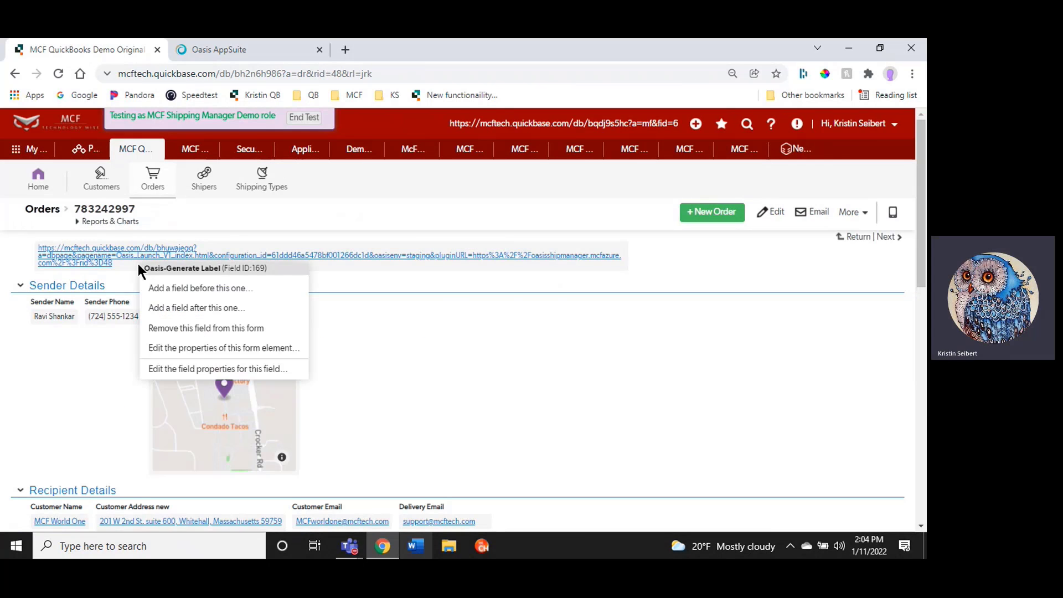
pyautogui.click(261, 369)
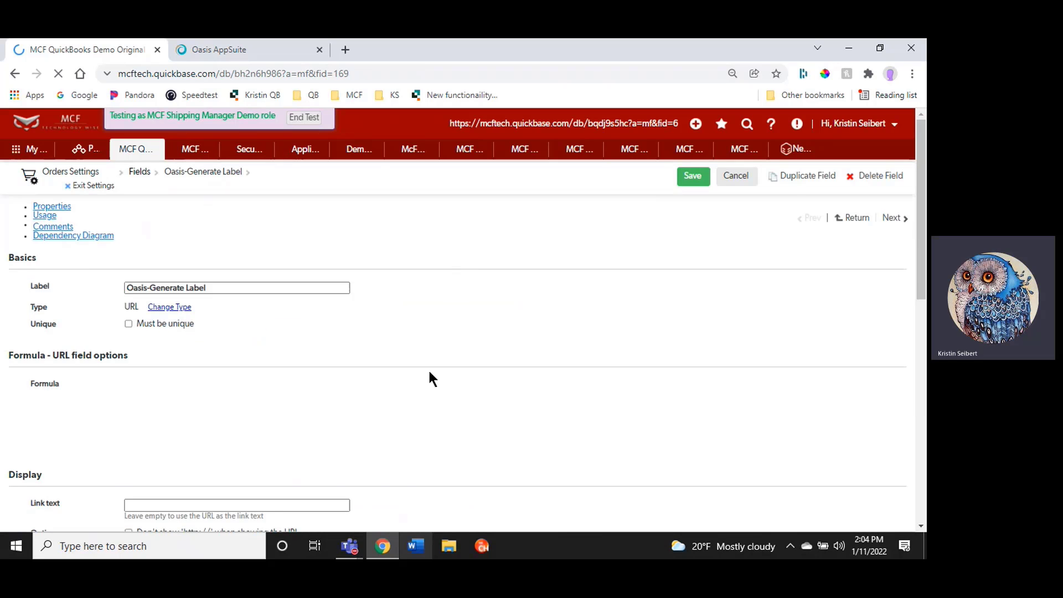
pyautogui.scroll(-4, 116, 359)
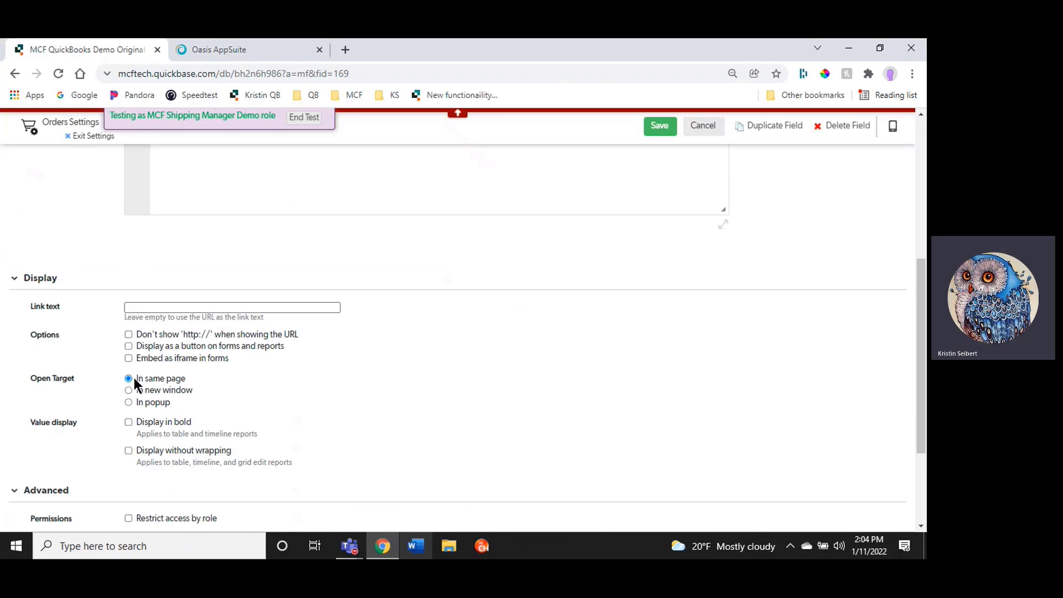
pyautogui.click(138, 307)
pyautogui.write('Ge')
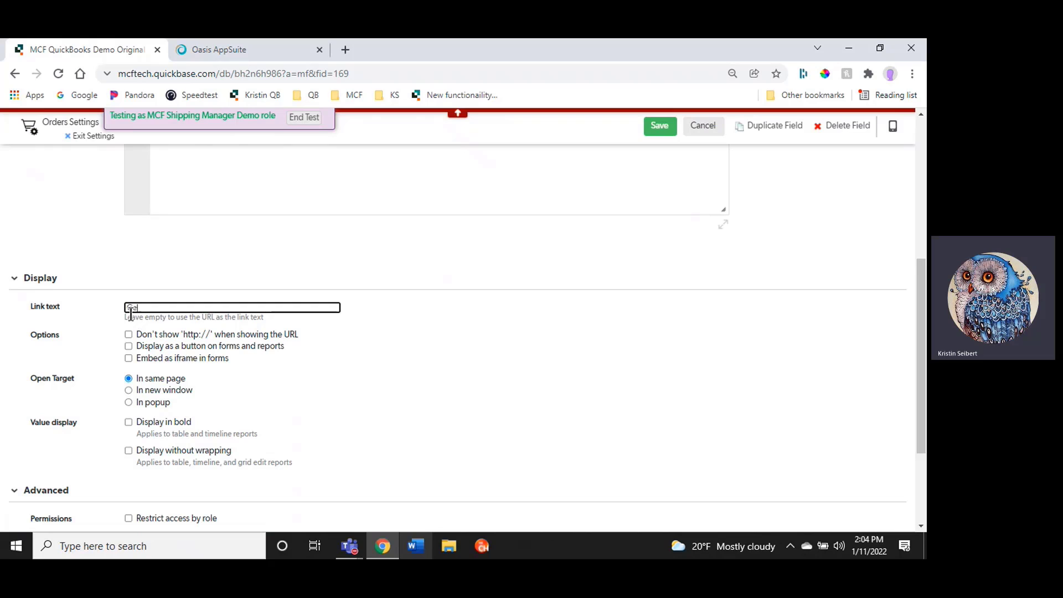
pyautogui.write('nerate Label')
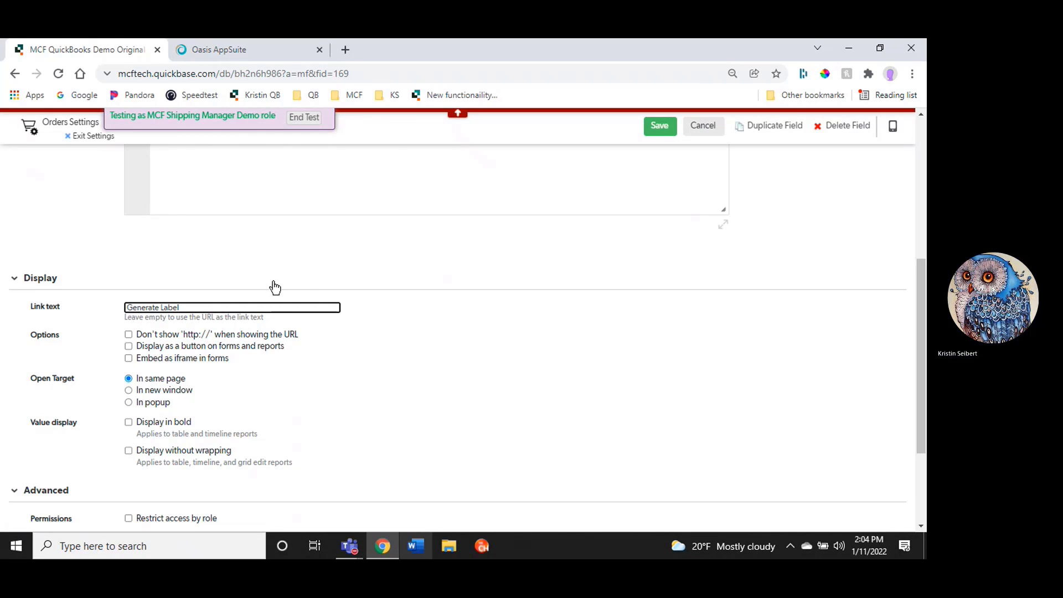
# Show the field as a magenta button on forms and reports, open it in a new window, and save the field
pyautogui.click(128, 346)
pyautogui.click(225, 371)
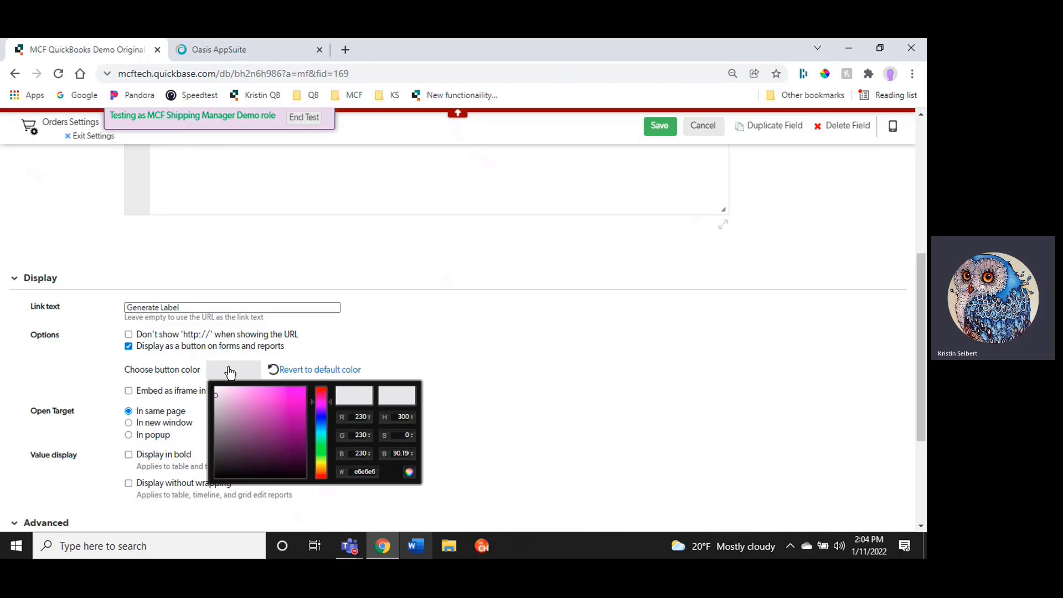
pyautogui.click(272, 416)
pyautogui.click(434, 359)
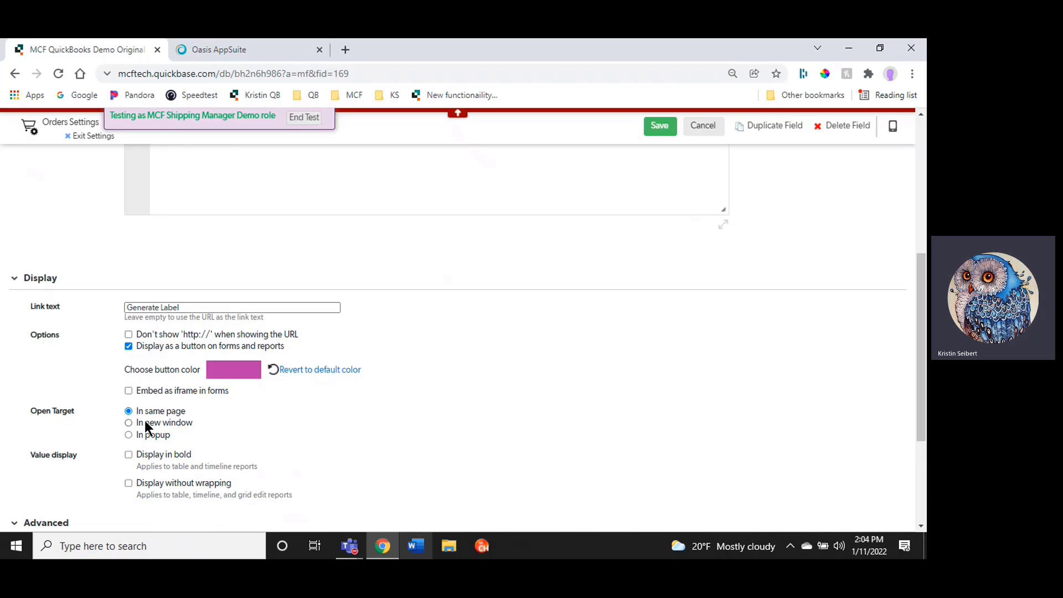
pyautogui.click(128, 422)
pyautogui.click(660, 128)
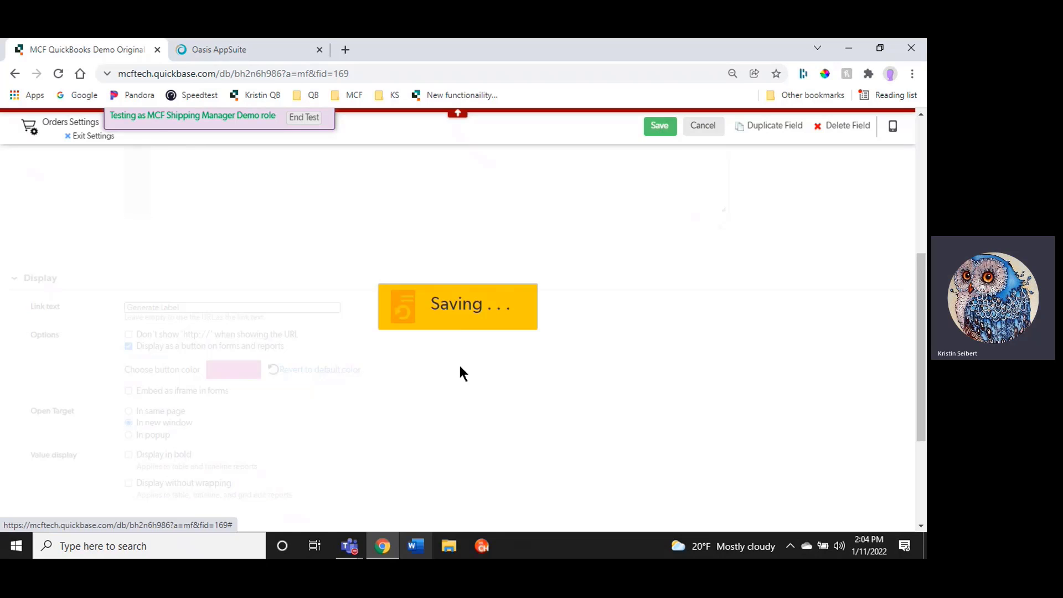